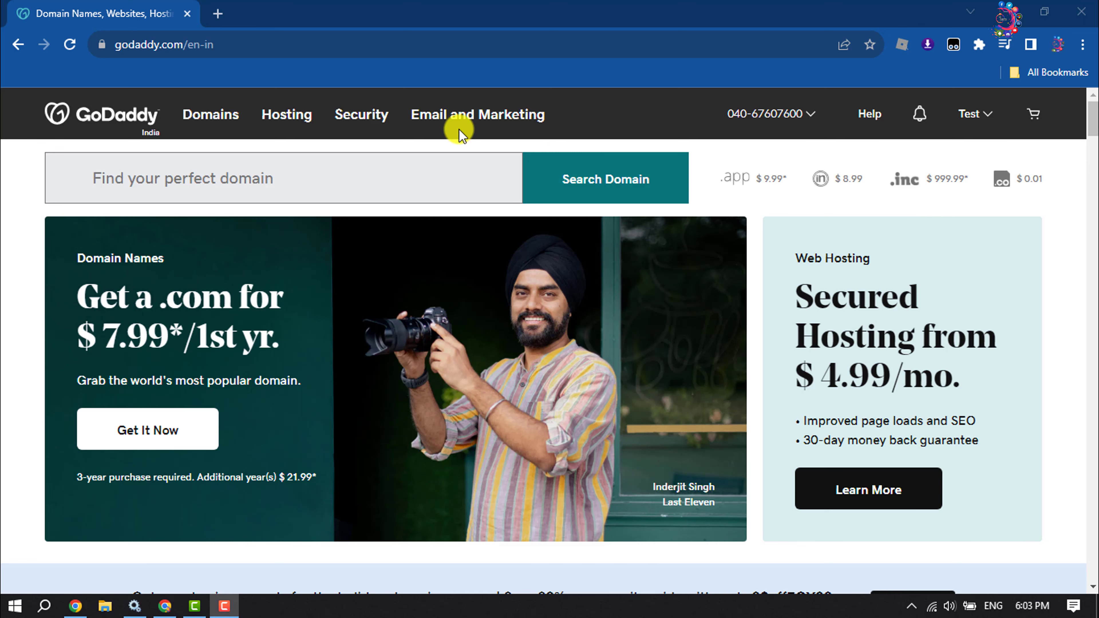
Step: Go to Email and Microsoft 365 and jump to the Professional Email Individual and Team plans
{"action": "left_click", "coordinate": [484, 124]}
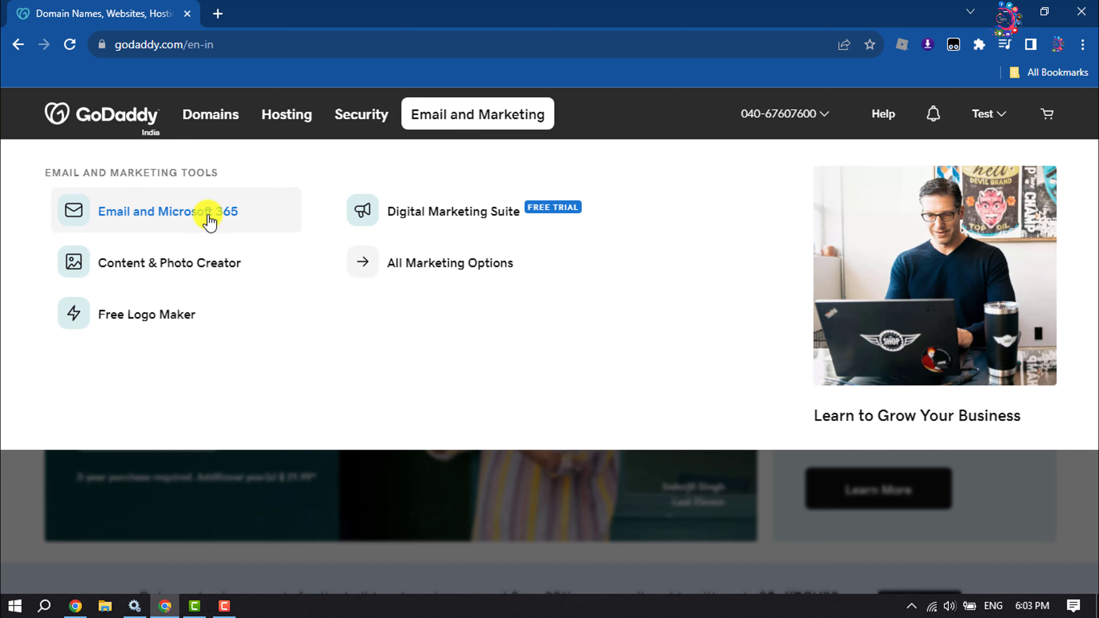
{"action": "left_click", "coordinate": [208, 216]}
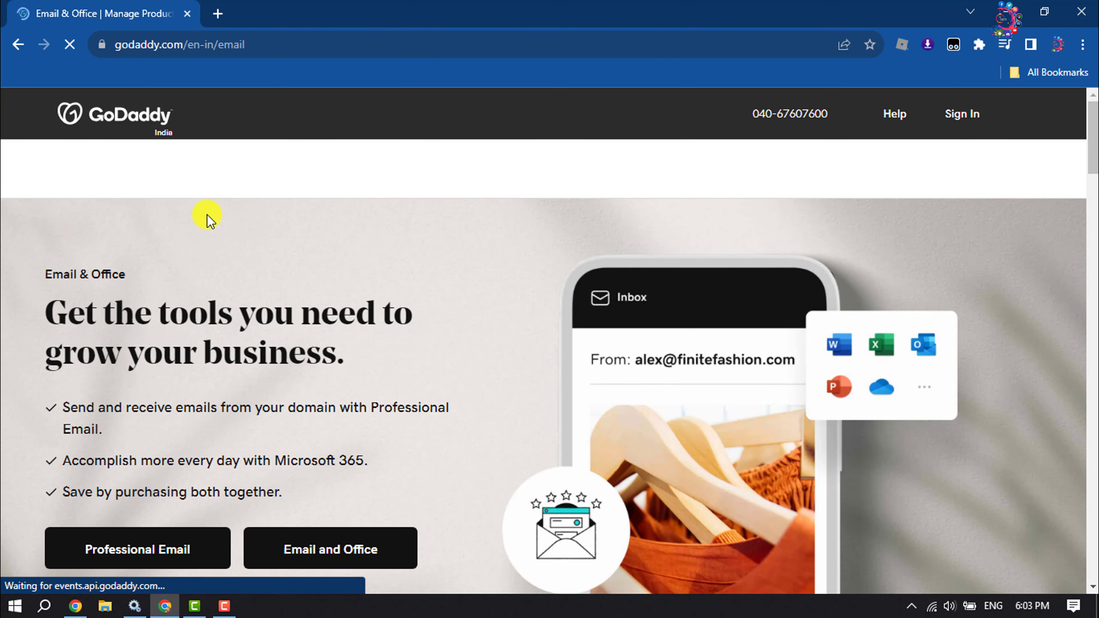
{"action": "scroll", "coordinate": [207, 214], "scroll_direction": "down", "scroll_amount": 4}
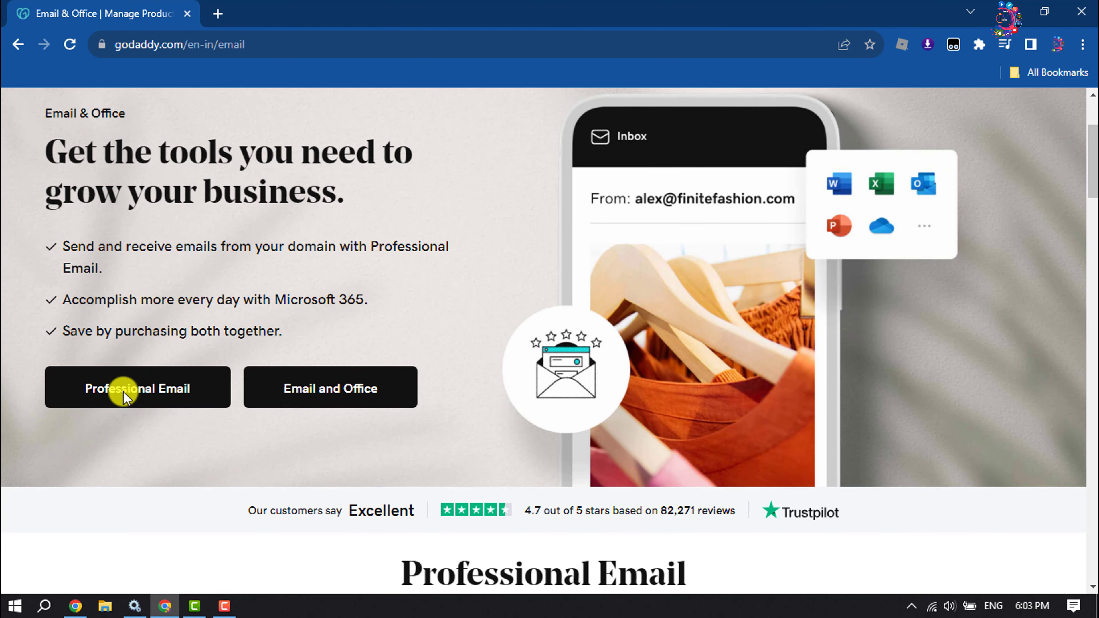
{"action": "left_click", "coordinate": [147, 392]}
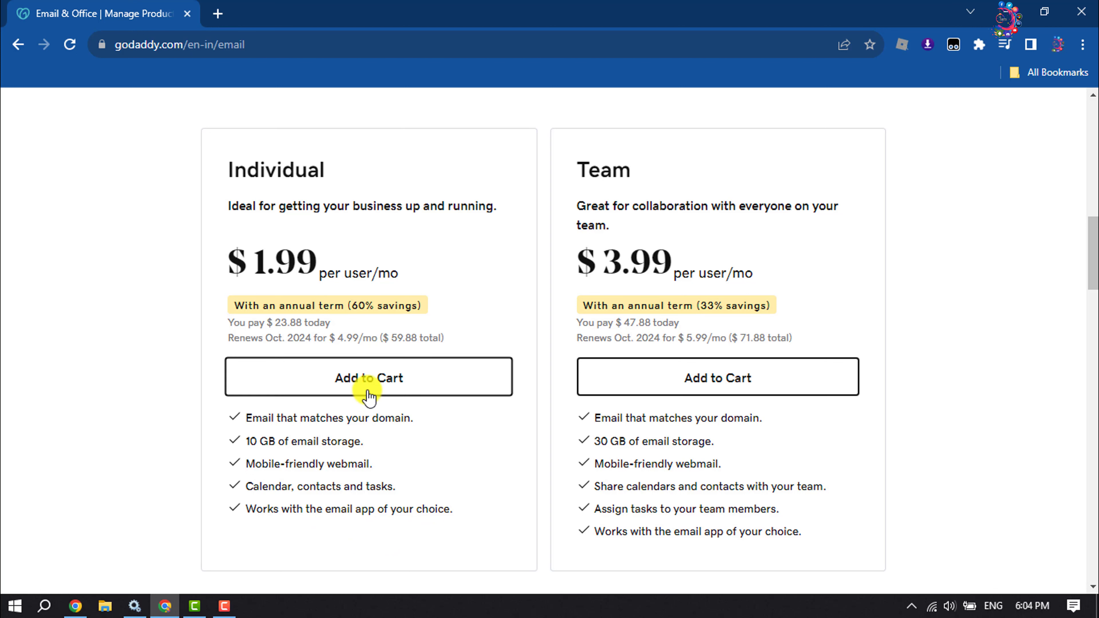
Step: Add the Individual Professional Email plan on a 1 Month term to the cart and continue to the cart
{"action": "left_click", "coordinate": [363, 383]}
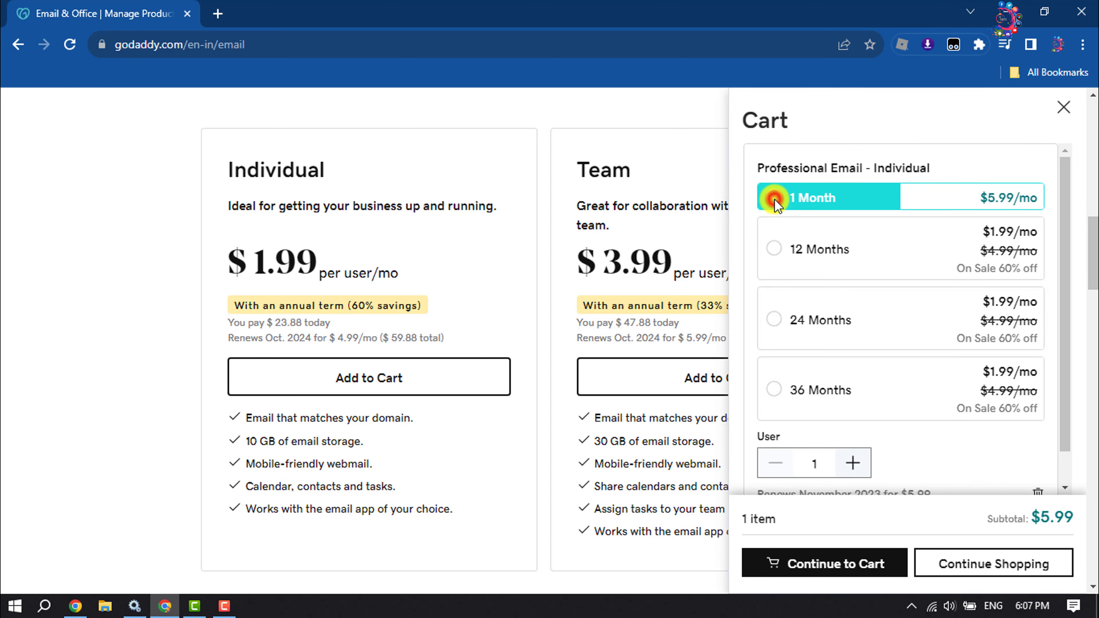
{"action": "scroll", "coordinate": [823, 234], "scroll_direction": "down", "scroll_amount": 1}
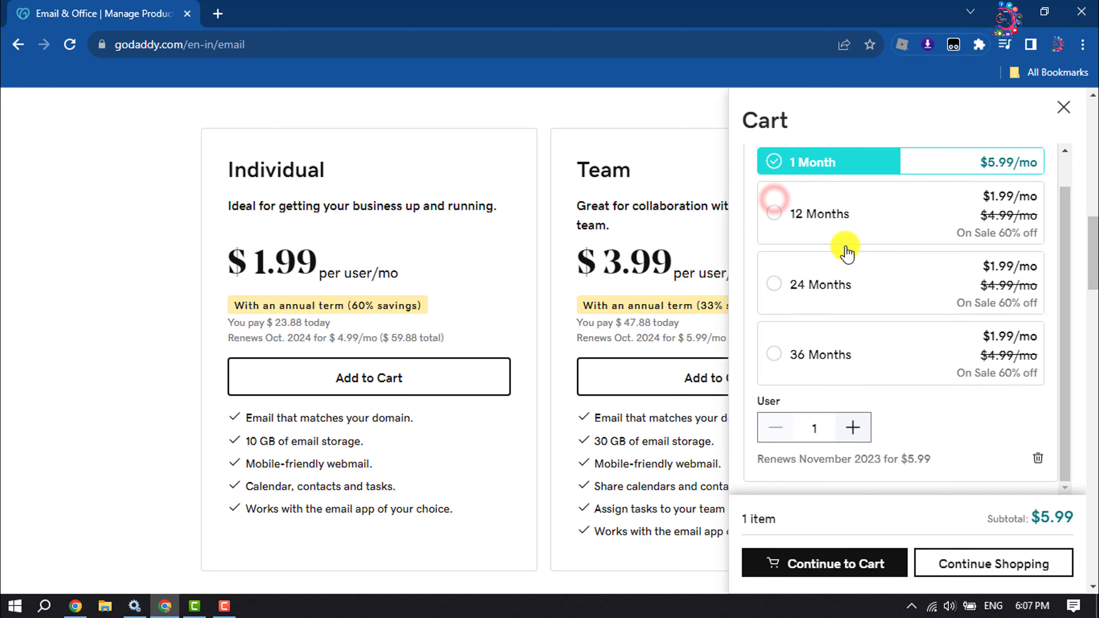
{"action": "left_click", "coordinate": [846, 568]}
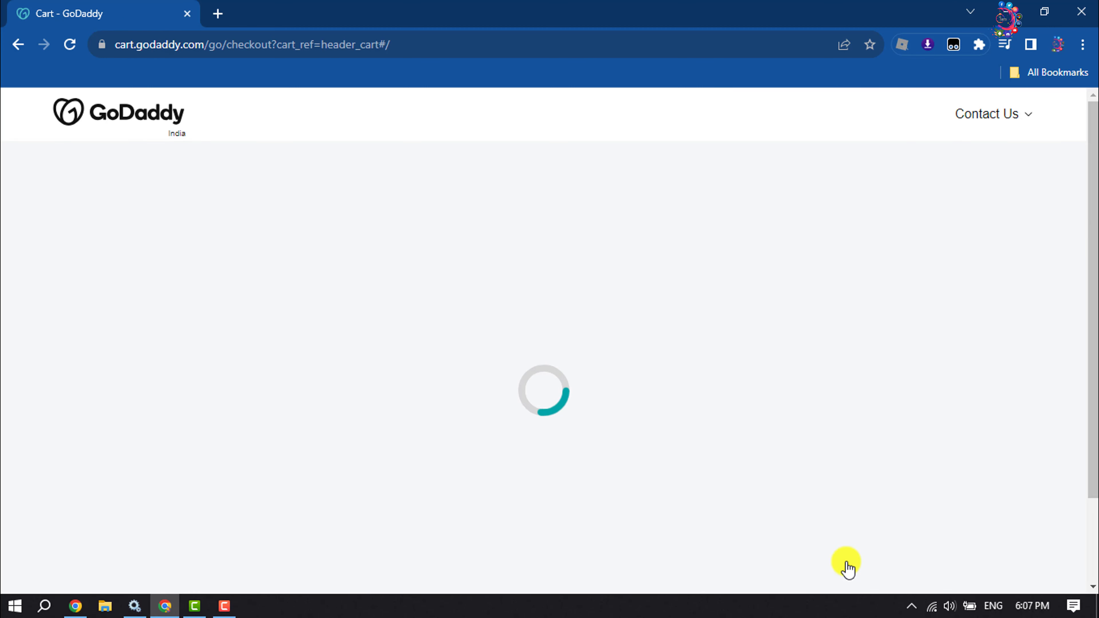
Step: Check out and complete the $5.99 purchase of the Professional Email plan
{"action": "scroll", "coordinate": [869, 550], "scroll_direction": "down", "scroll_amount": 3}
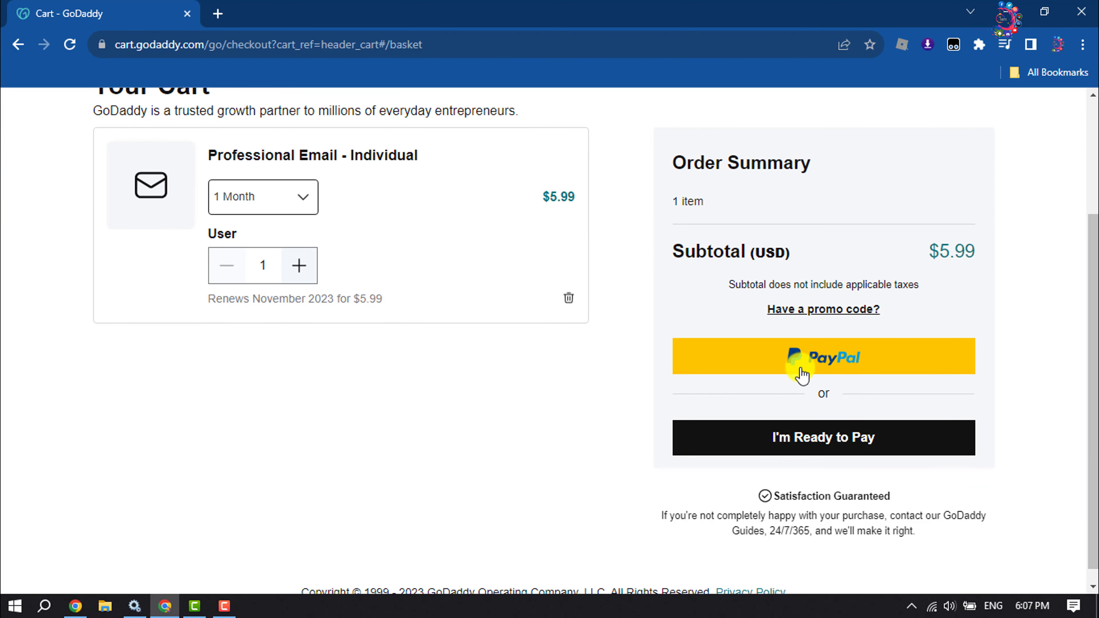
{"action": "scroll", "coordinate": [802, 375], "scroll_direction": "up", "scroll_amount": 2}
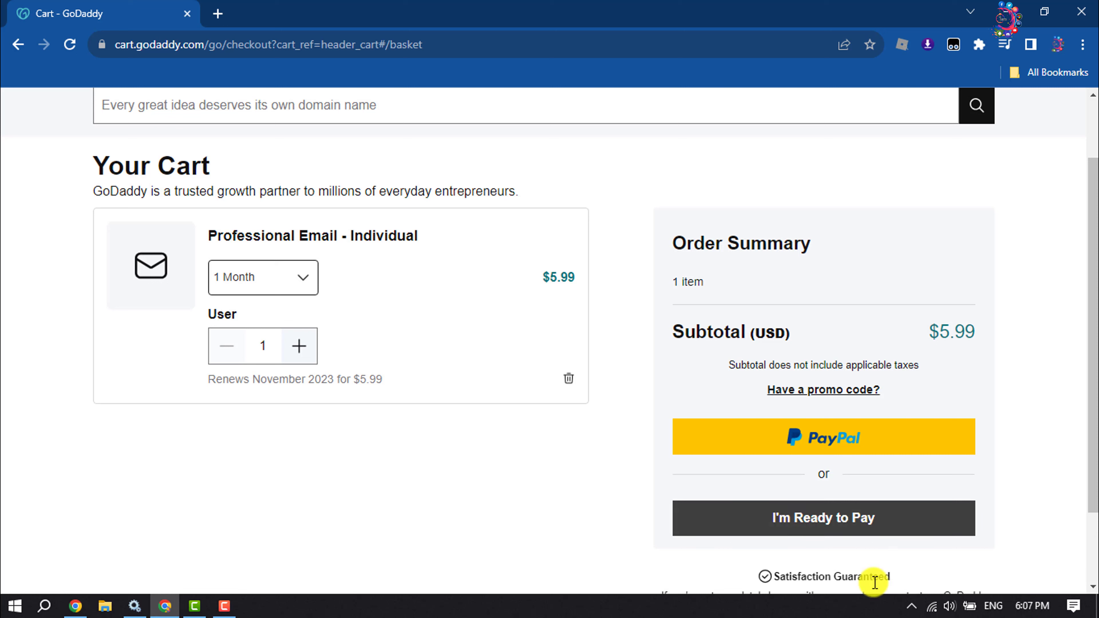
{"action": "left_click", "coordinate": [833, 525]}
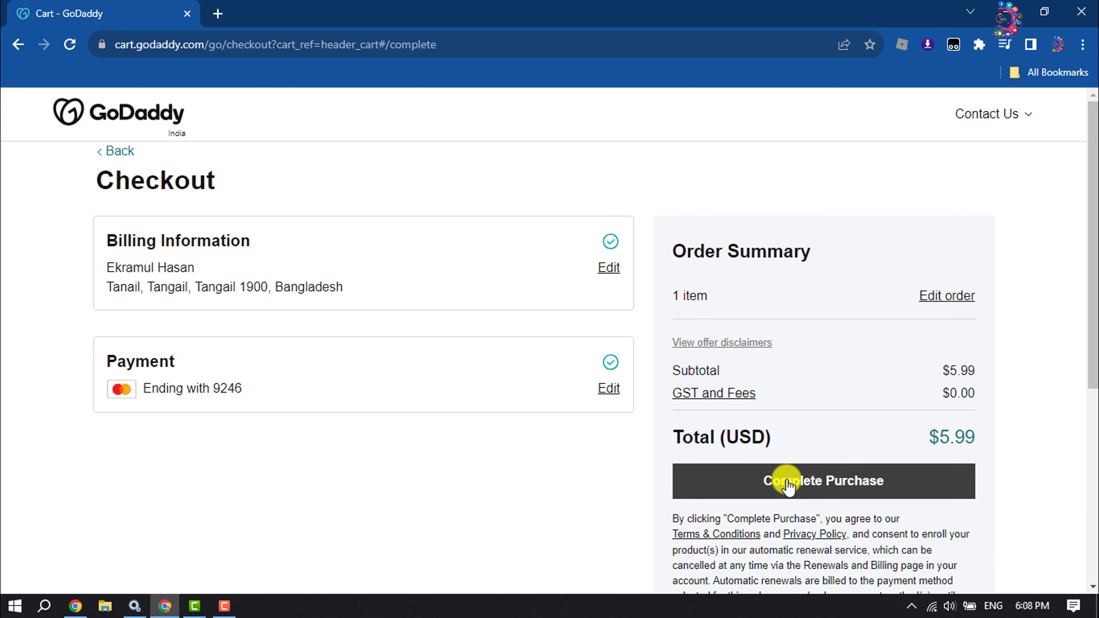
{"action": "left_click", "coordinate": [821, 485]}
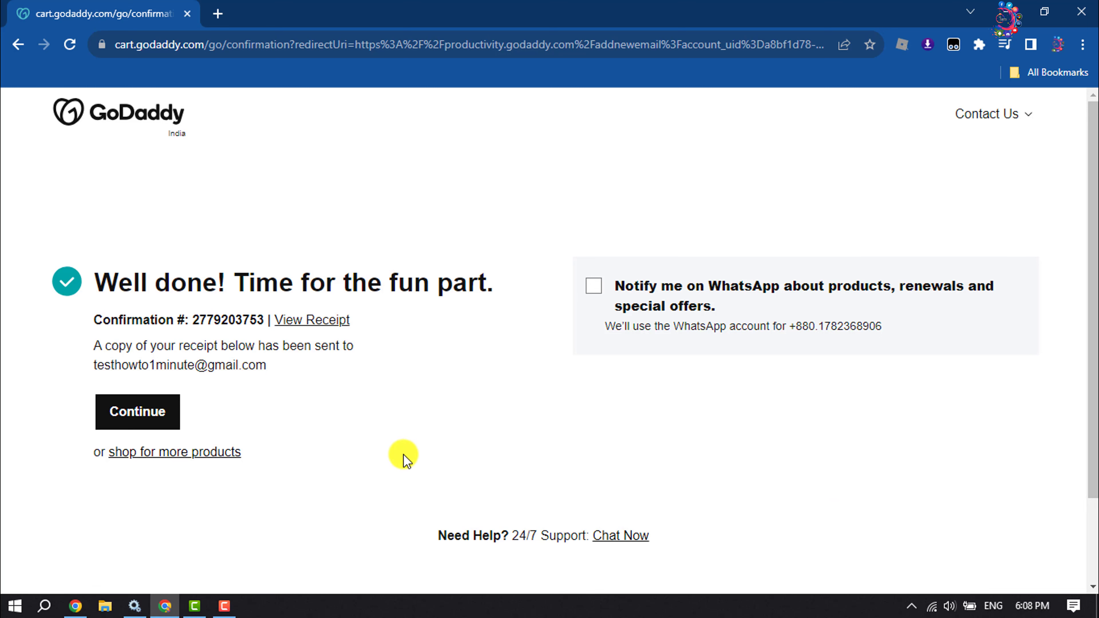
Step: Continue to mailbox setup and choose howto1minutes25.shop as the email domain
{"action": "left_click", "coordinate": [139, 411]}
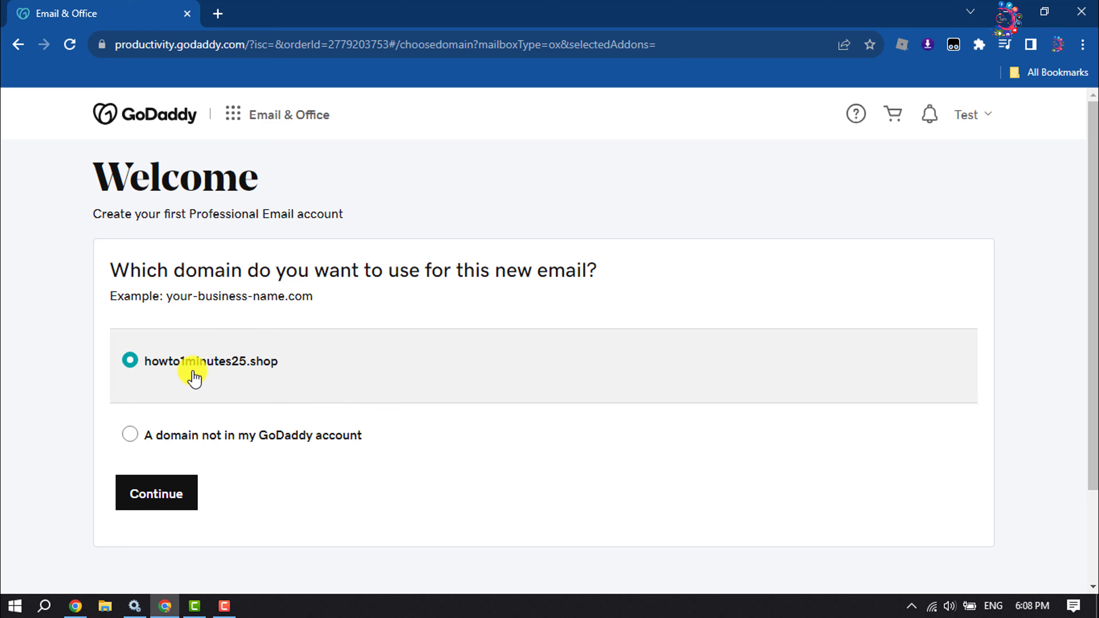
{"action": "left_click", "coordinate": [149, 364]}
{"action": "left_click", "coordinate": [139, 434]}
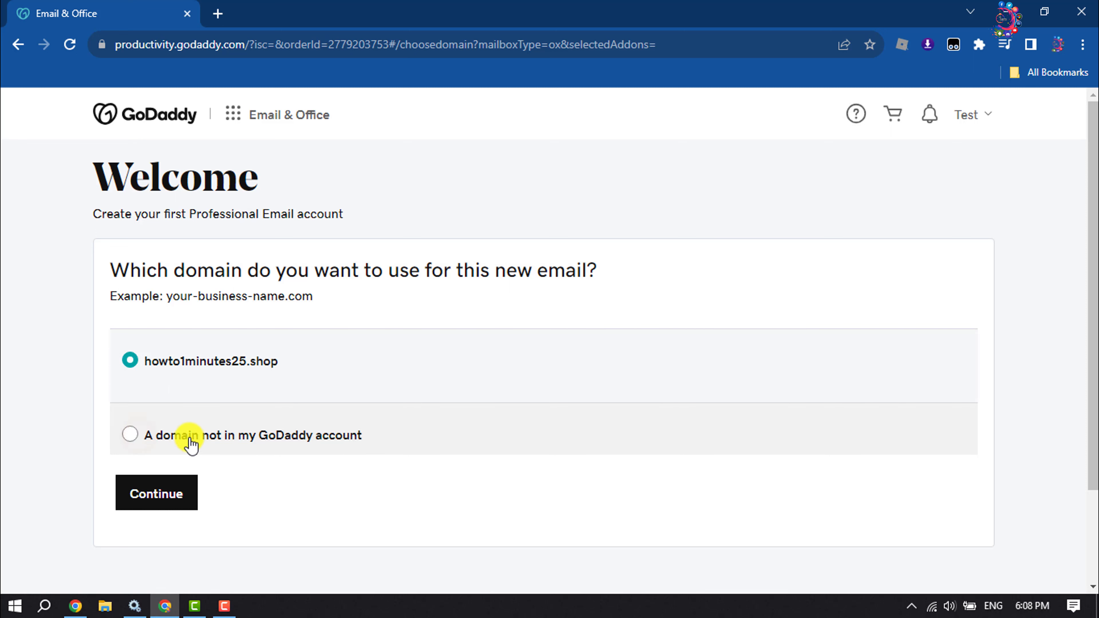
{"action": "left_click", "coordinate": [158, 441]}
{"action": "left_click", "coordinate": [187, 473]}
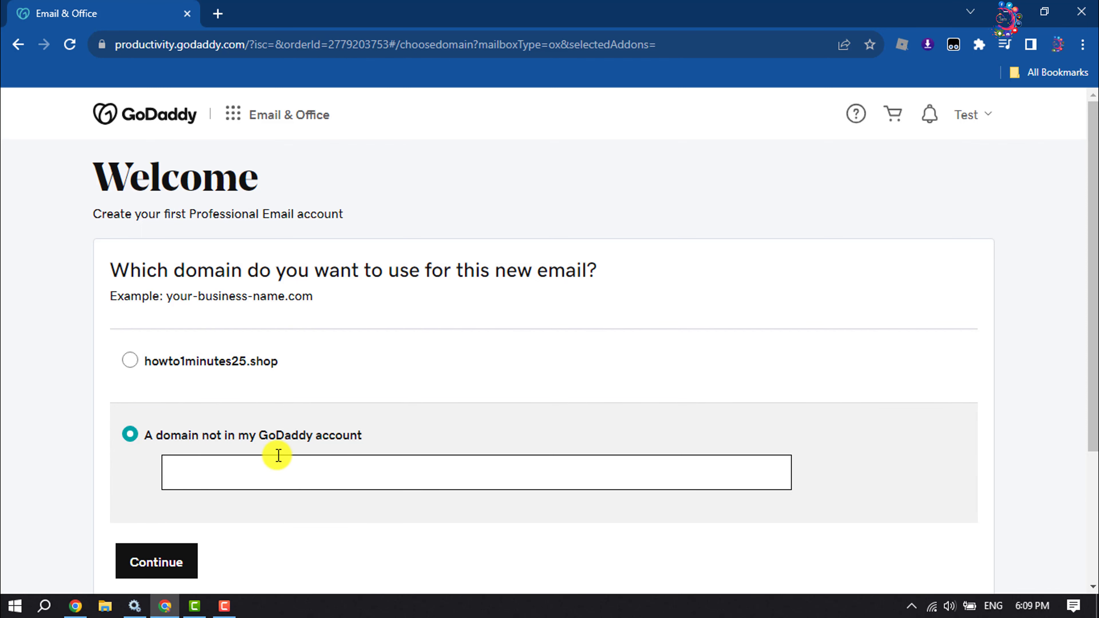
{"action": "left_click", "coordinate": [134, 363]}
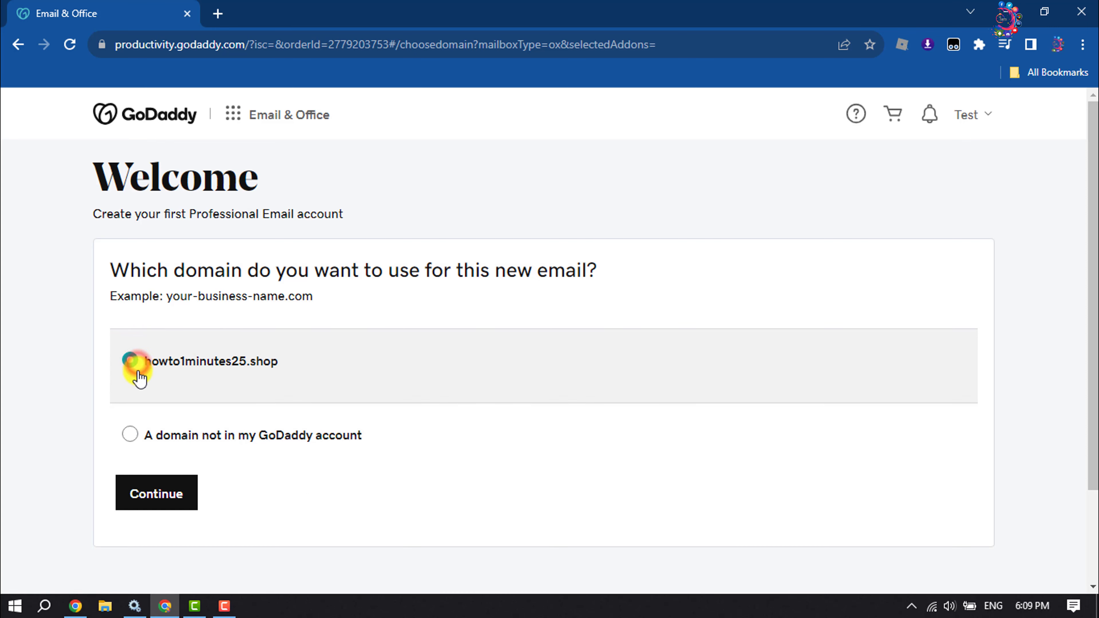
{"action": "left_click", "coordinate": [152, 494]}
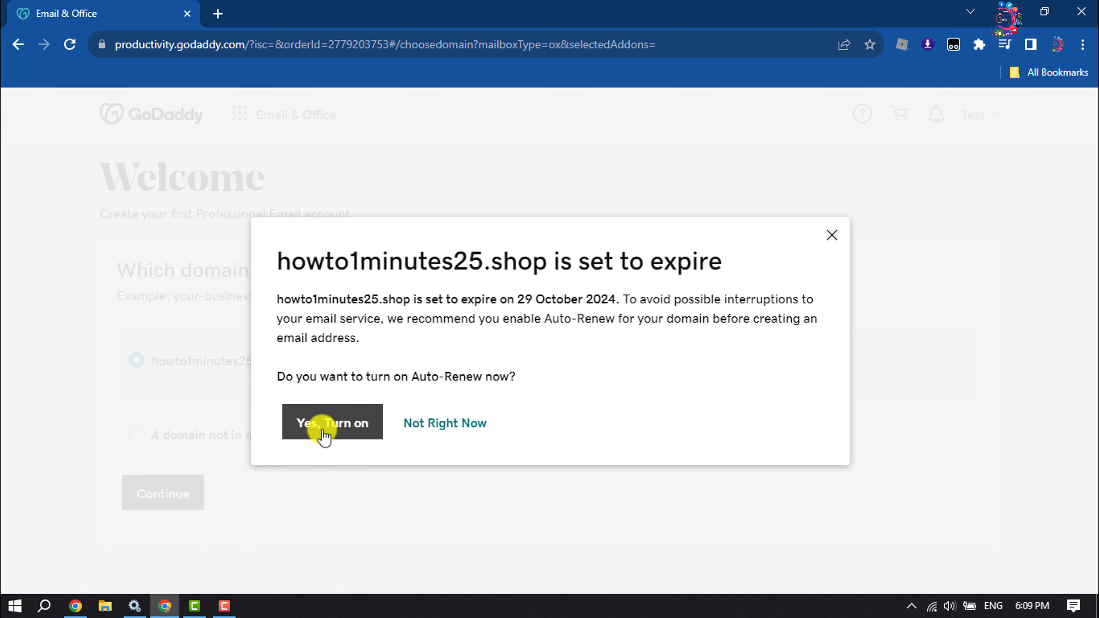
Step: Skip Auto-Renew and set the mailbox address name to 'support'
{"action": "left_click", "coordinate": [426, 430]}
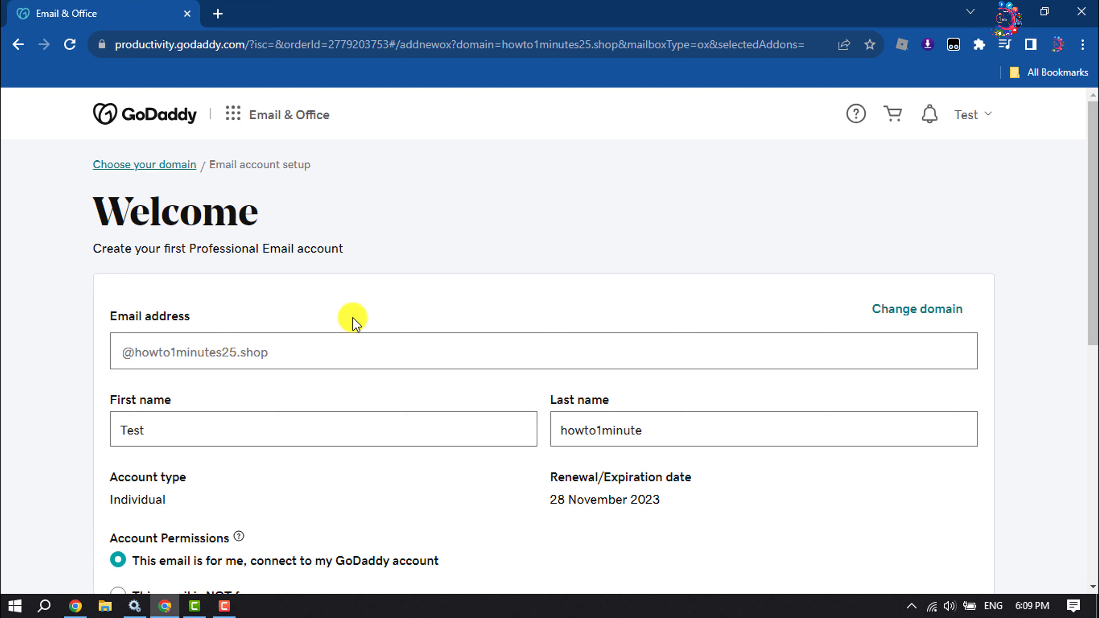
{"action": "type", "text": "suppport"}
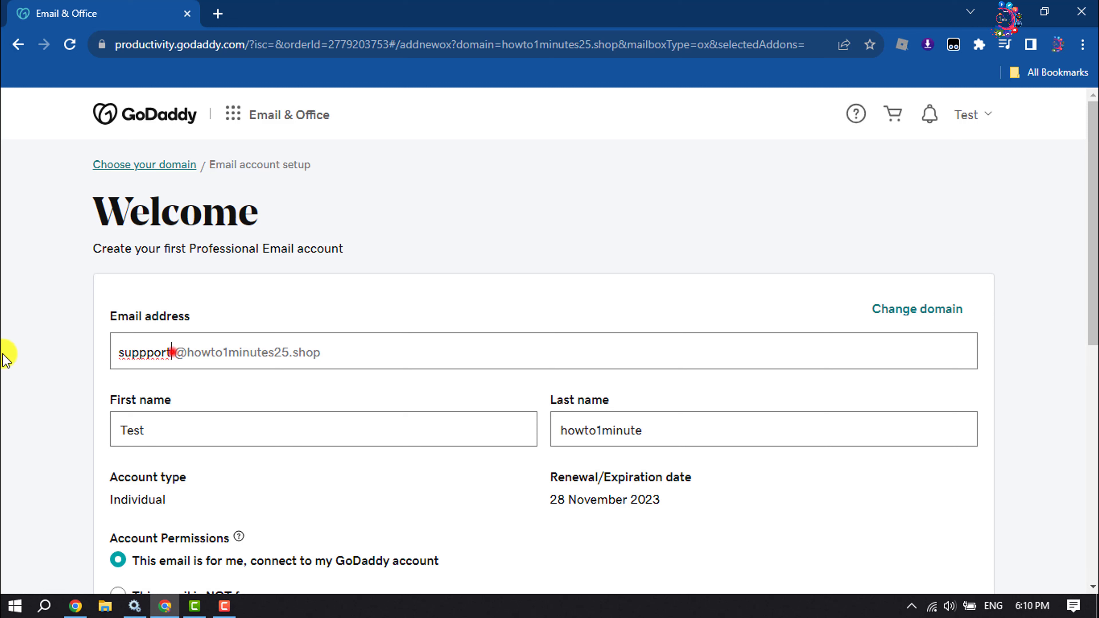
{"action": "left_click_drag", "start_coordinate": [171, 352], "coordinate": [2, 356]}
{"action": "type", "text": "help"}
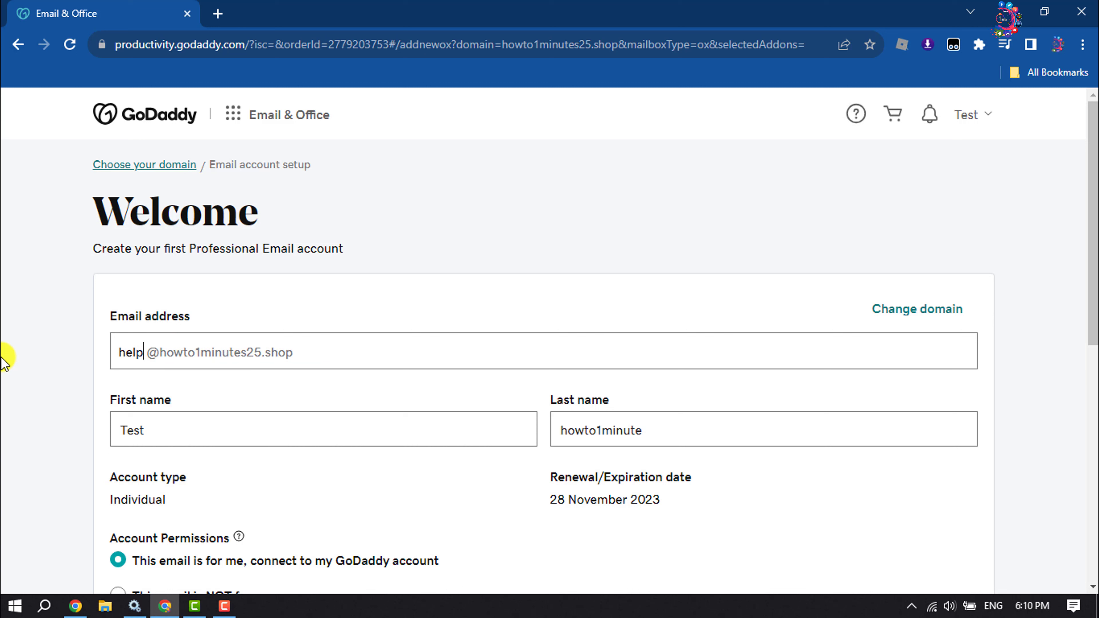
{"action": "left_click", "coordinate": [350, 354]}
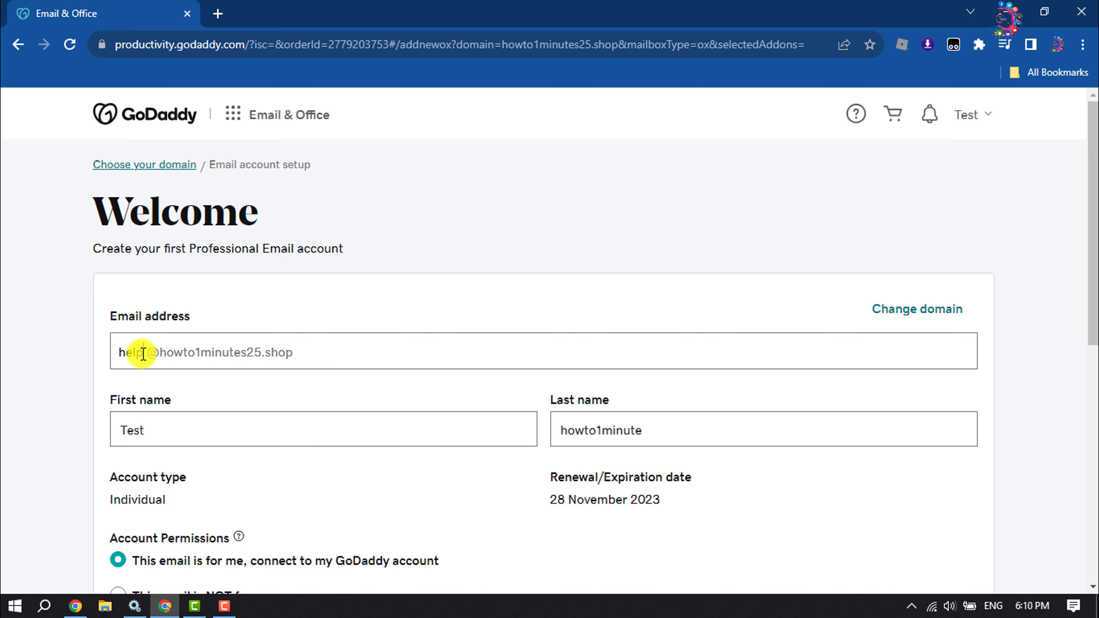
{"action": "double_click", "coordinate": [128, 353]}
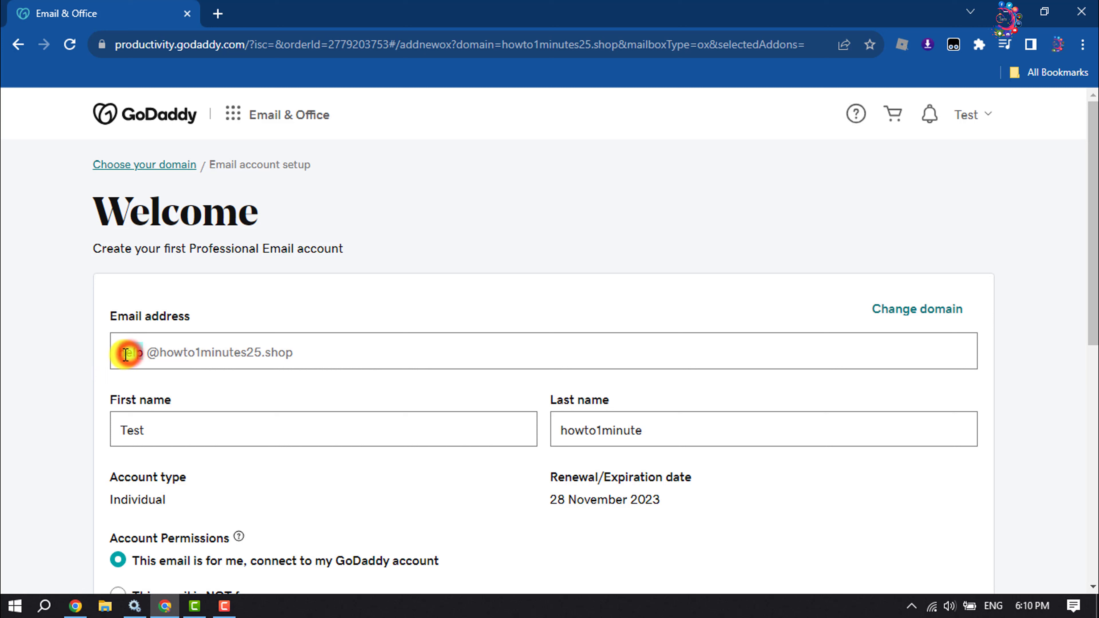
{"action": "type", "text": "support"}
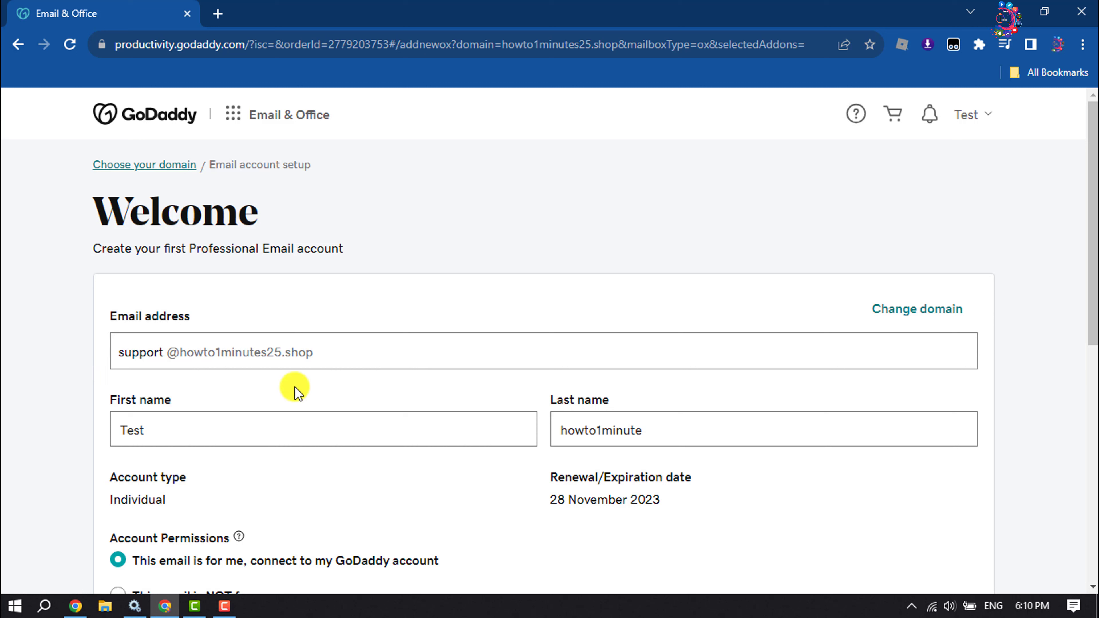
Step: Replace the first name Test with the owner's first name and enter the last name
{"action": "double_click", "coordinate": [213, 433]}
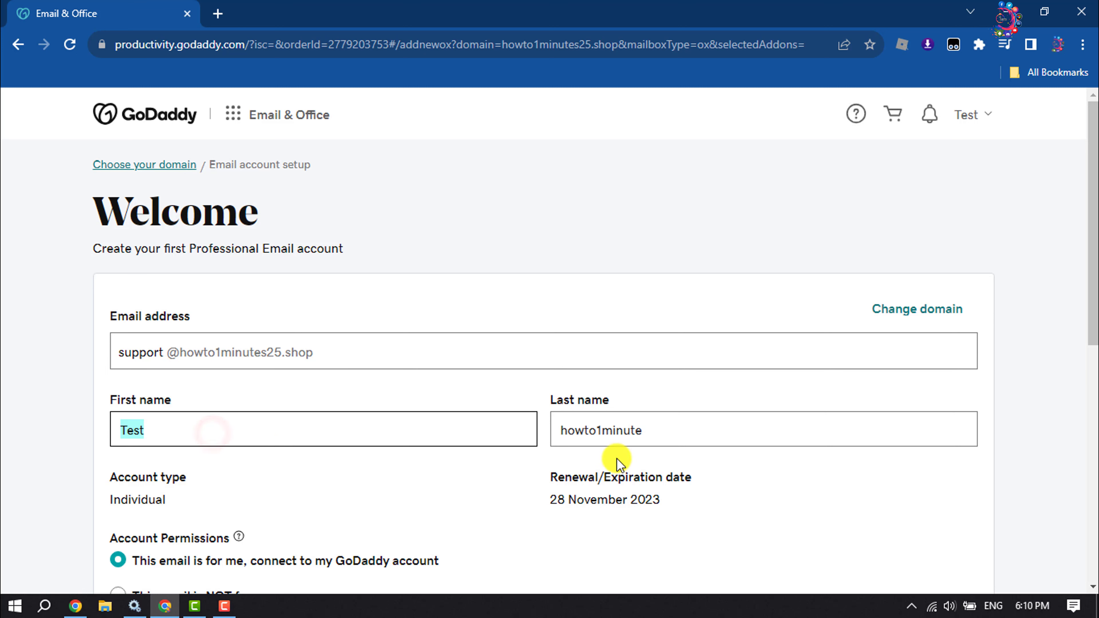
{"action": "left_click", "coordinate": [650, 432]}
{"action": "double_click", "coordinate": [205, 428]}
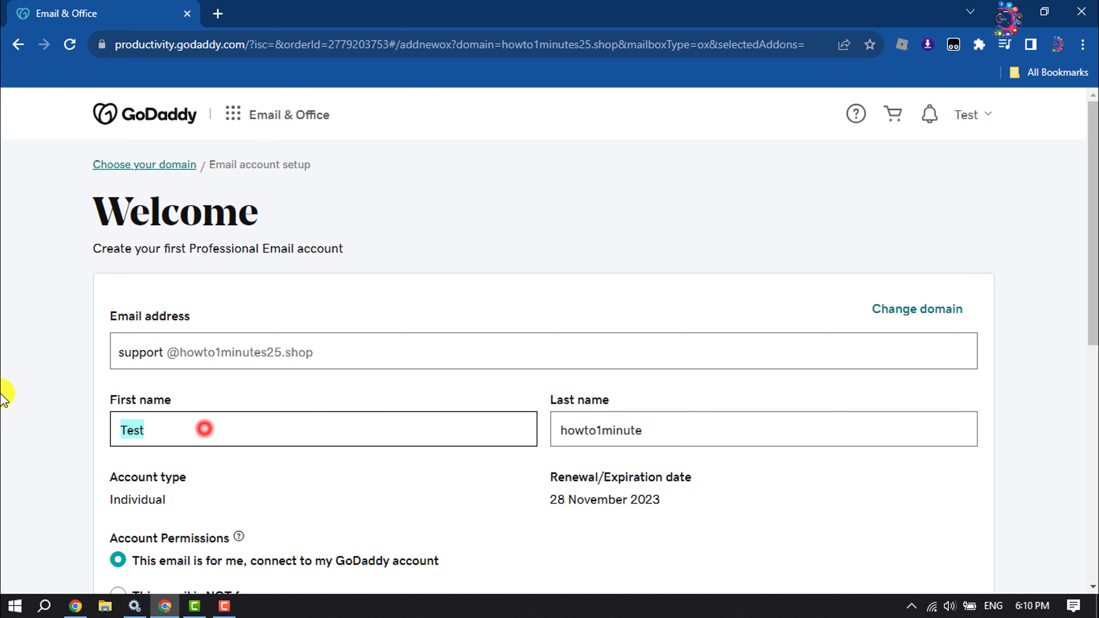
{"action": "type", "text": "Ekramul"}
{"action": "key", "text": "Tab"}
{"action": "type", "text": "H"}
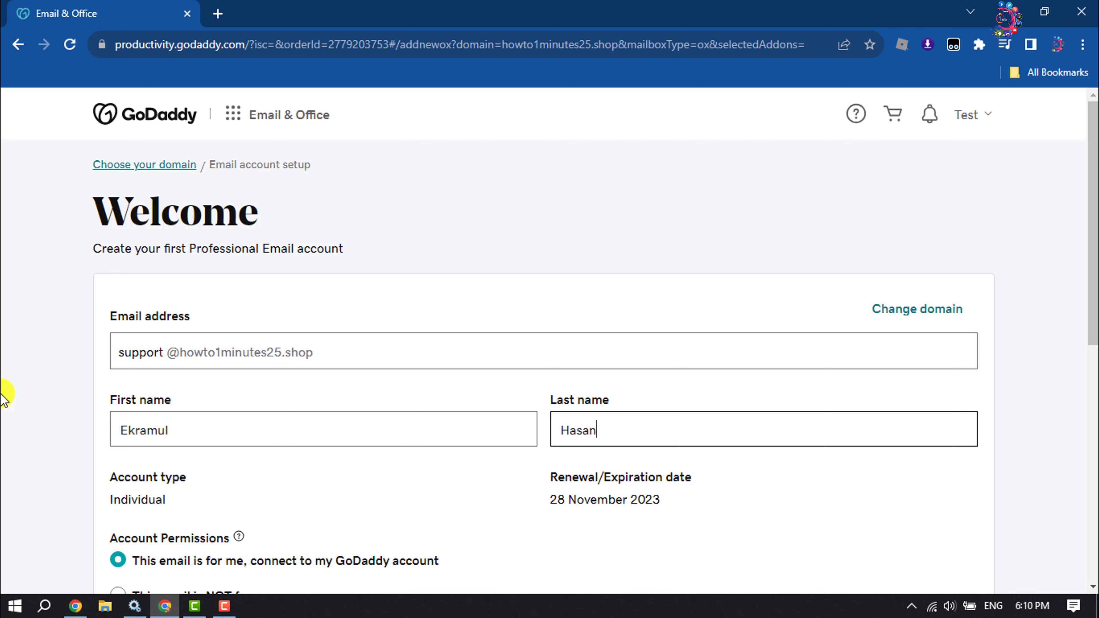
Step: Set the account password using Chrome's suggested strong password
{"action": "scroll", "coordinate": [152, 430], "scroll_direction": "down", "scroll_amount": 5}
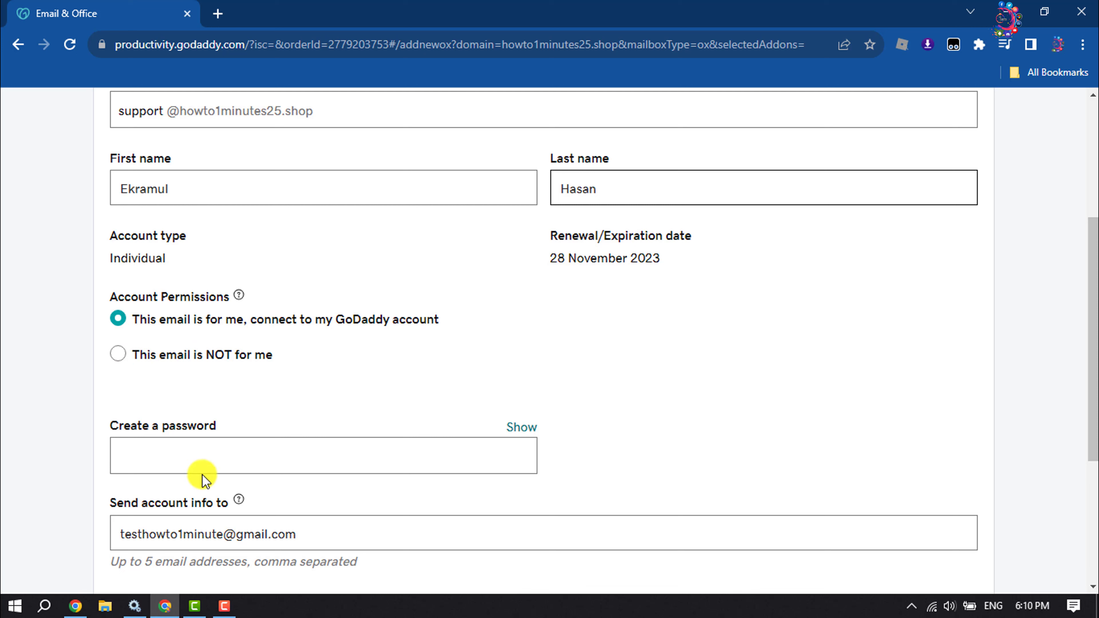
{"action": "scroll", "coordinate": [182, 472], "scroll_direction": "down", "scroll_amount": 3}
{"action": "left_click", "coordinate": [179, 293]}
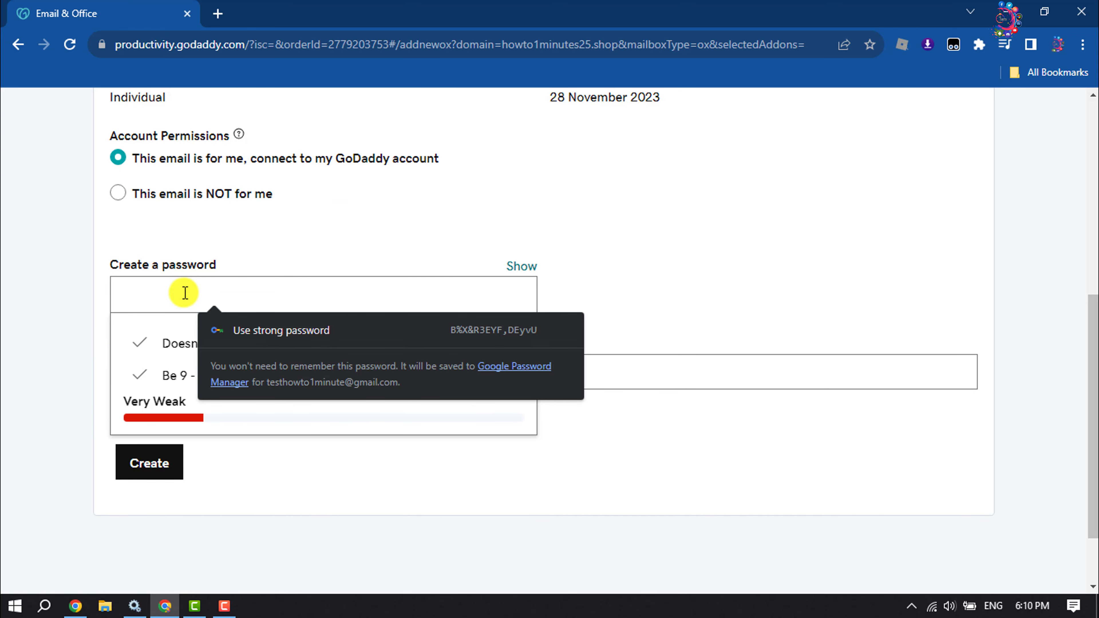
{"action": "key", "text": "Down"}
{"action": "key", "text": "Return"}
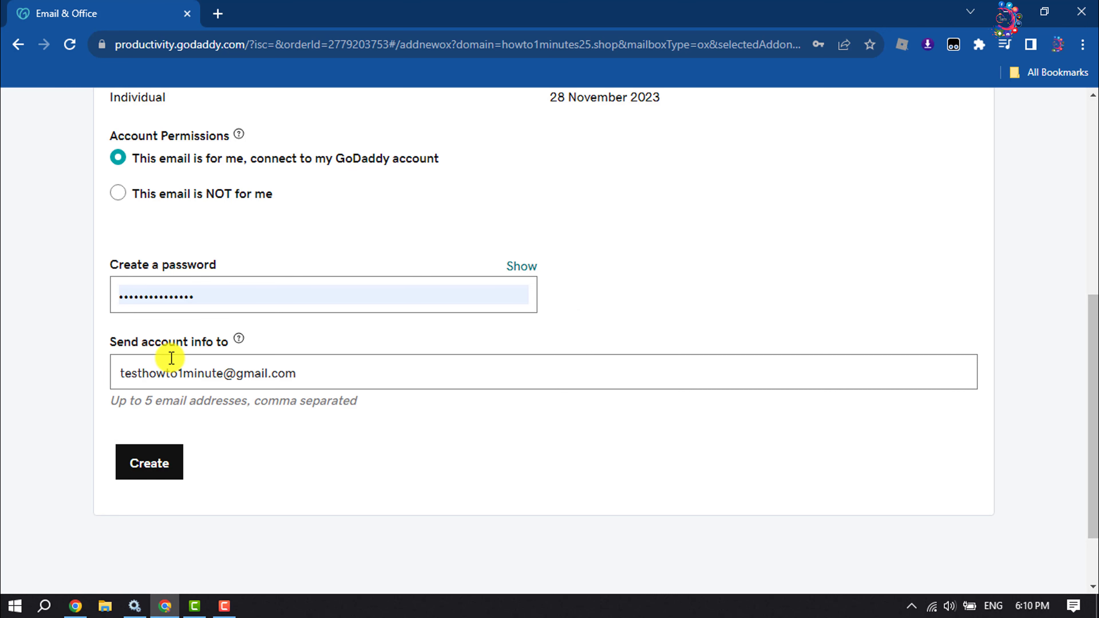
Step: Leave the account-info recipient address as is and create the email account
{"action": "left_click", "coordinate": [272, 369]}
{"action": "triple_click", "coordinate": [344, 372]}
{"action": "left_click", "coordinate": [27, 383]}
{"action": "left_click", "coordinate": [155, 473]}
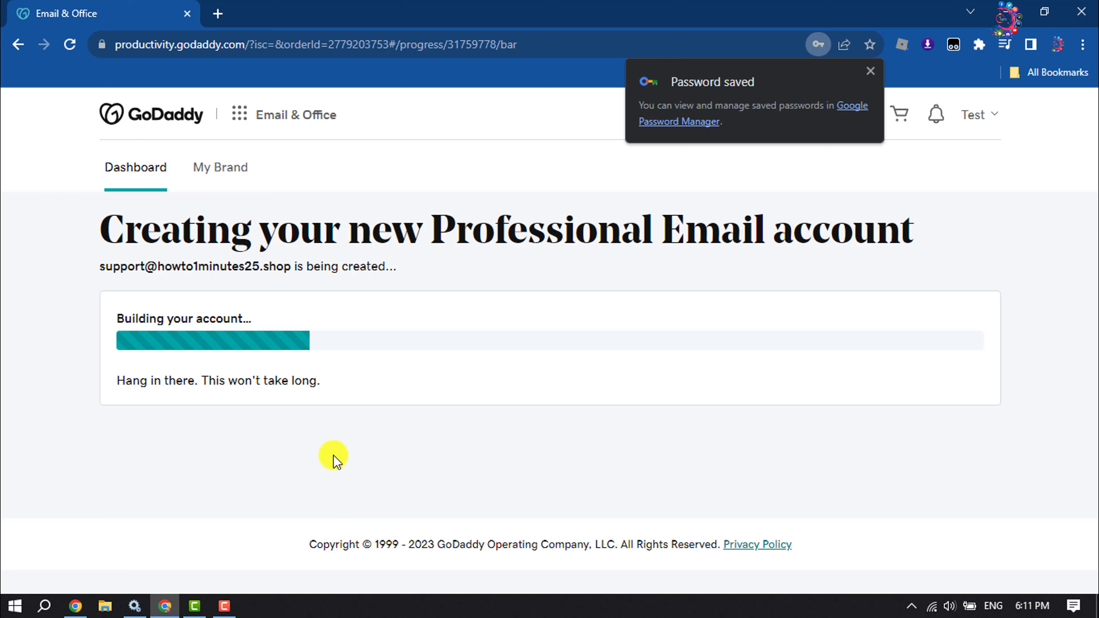
Step: Close Chrome's 'Password saved' popup while the support mailbox is being built
{"action": "left_click", "coordinate": [871, 71]}
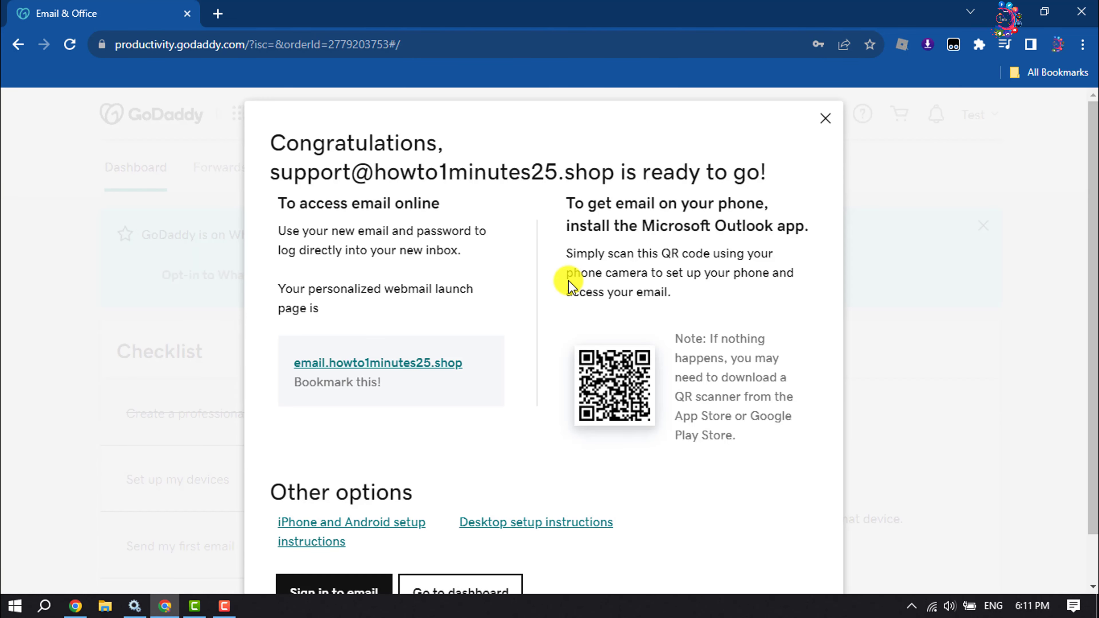
Step: Review the Congratulations dialog for the new support address and return to the GoDaddy home page
{"action": "scroll", "coordinate": [530, 338], "scroll_direction": "down", "scroll_amount": 1}
{"action": "scroll", "coordinate": [532, 338], "scroll_direction": "up", "scroll_amount": 1}
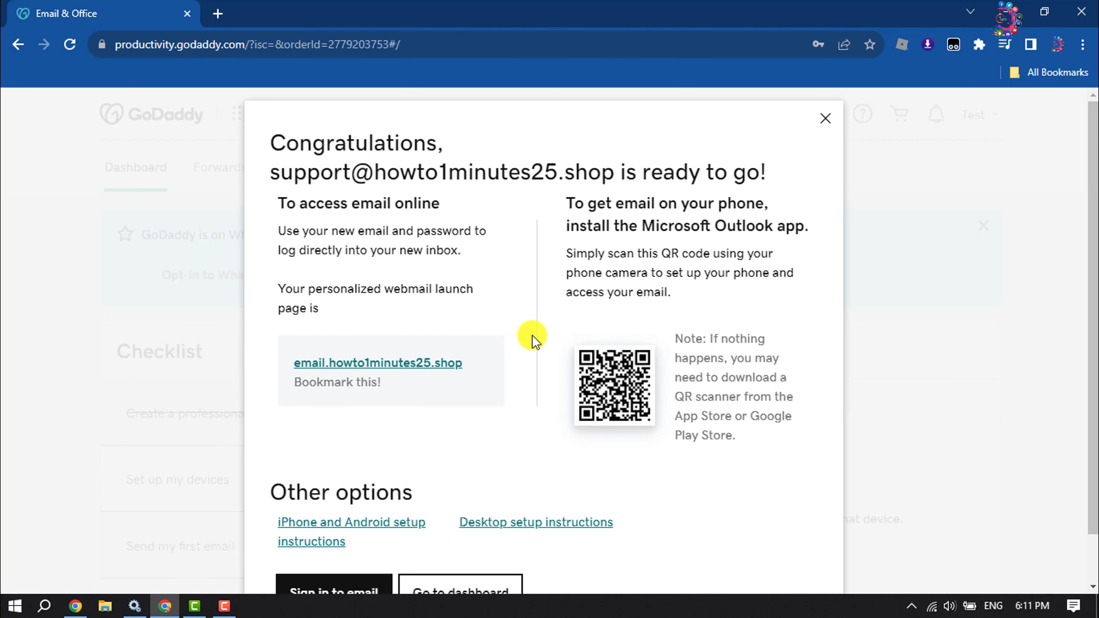
{"action": "left_click", "coordinate": [760, 174]}
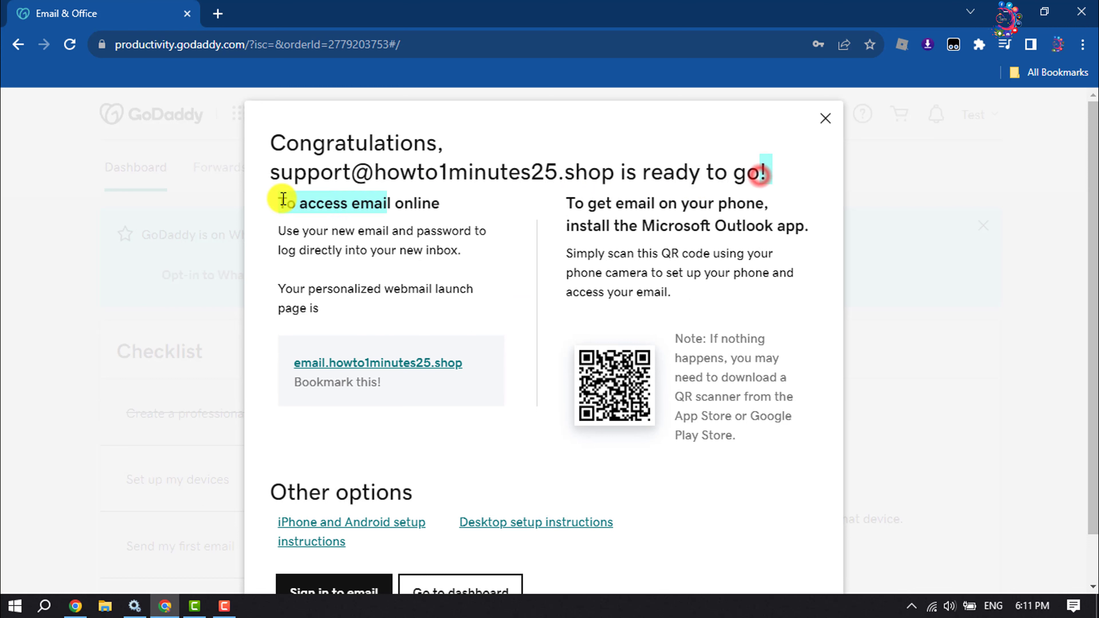
{"action": "left_click_drag", "start_coordinate": [270, 174], "coordinate": [559, 172]}
{"action": "left_click", "coordinate": [560, 173]}
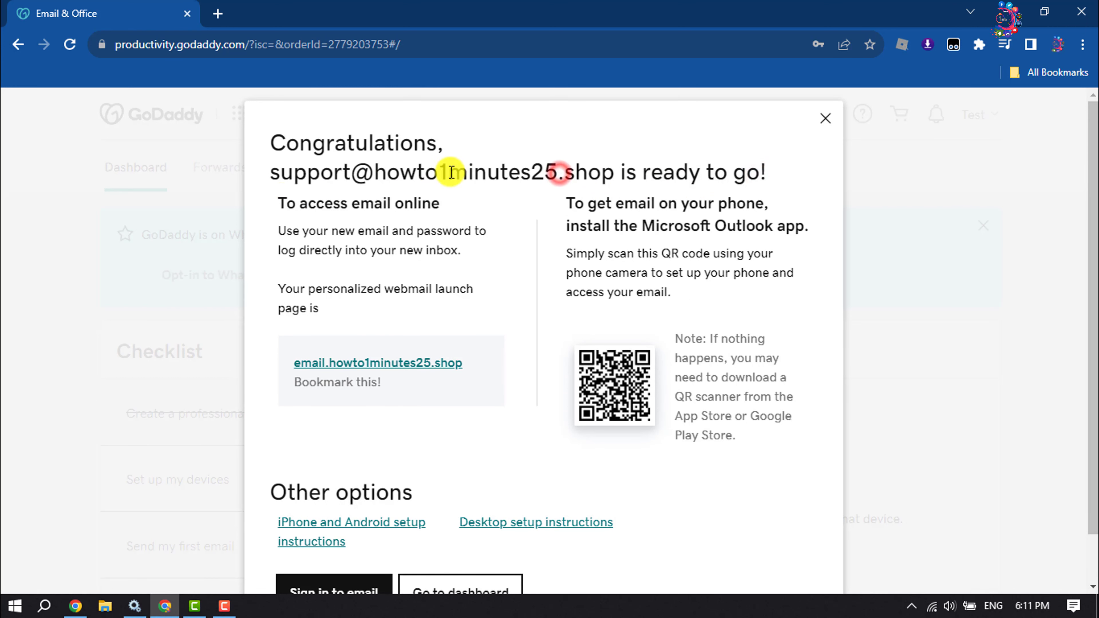
{"action": "scroll", "coordinate": [431, 275], "scroll_direction": "down", "scroll_amount": 1}
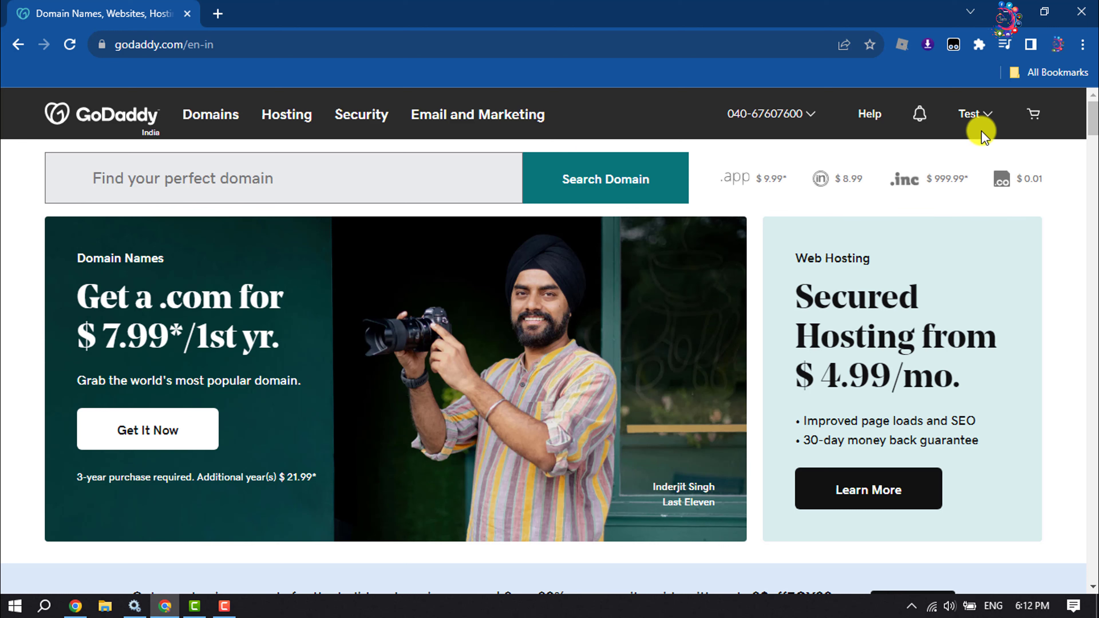
Step: Open My Products, expand Email & Office, and sign in to Professional Email - Individual
{"action": "left_click", "coordinate": [982, 118]}
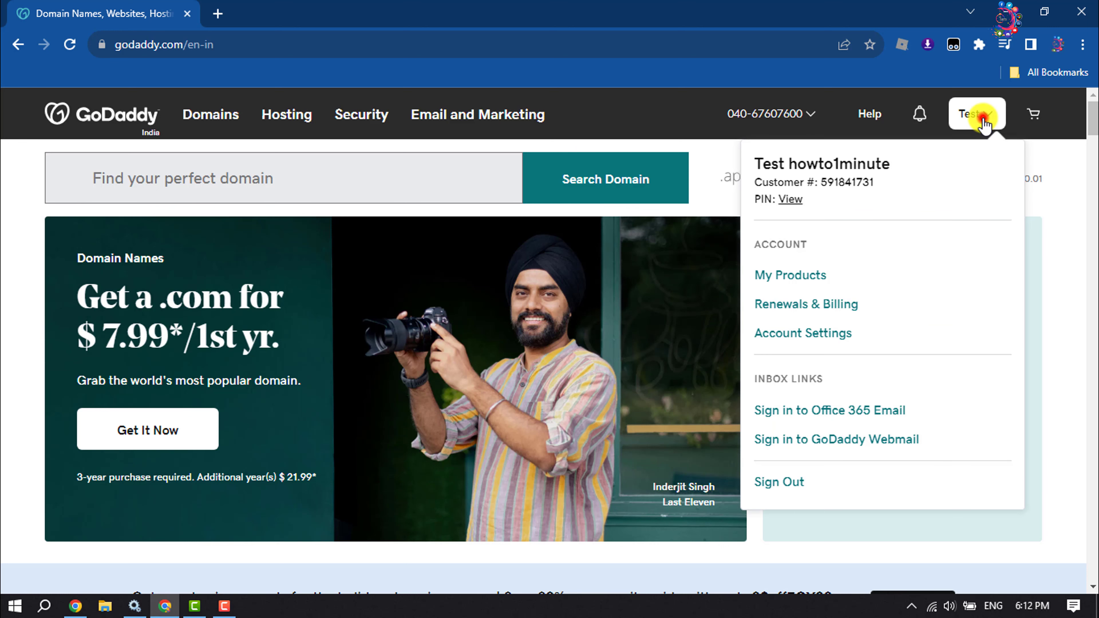
{"action": "left_click", "coordinate": [788, 279]}
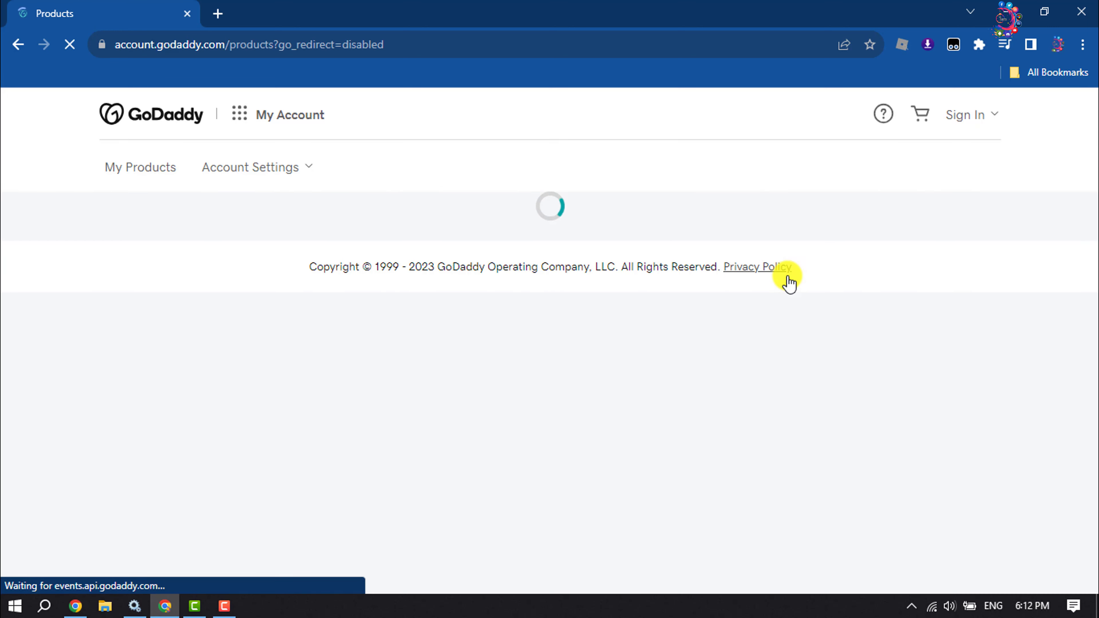
{"action": "scroll", "coordinate": [797, 327], "scroll_direction": "down", "scroll_amount": 5}
{"action": "scroll", "coordinate": [670, 392], "scroll_direction": "down", "scroll_amount": 6}
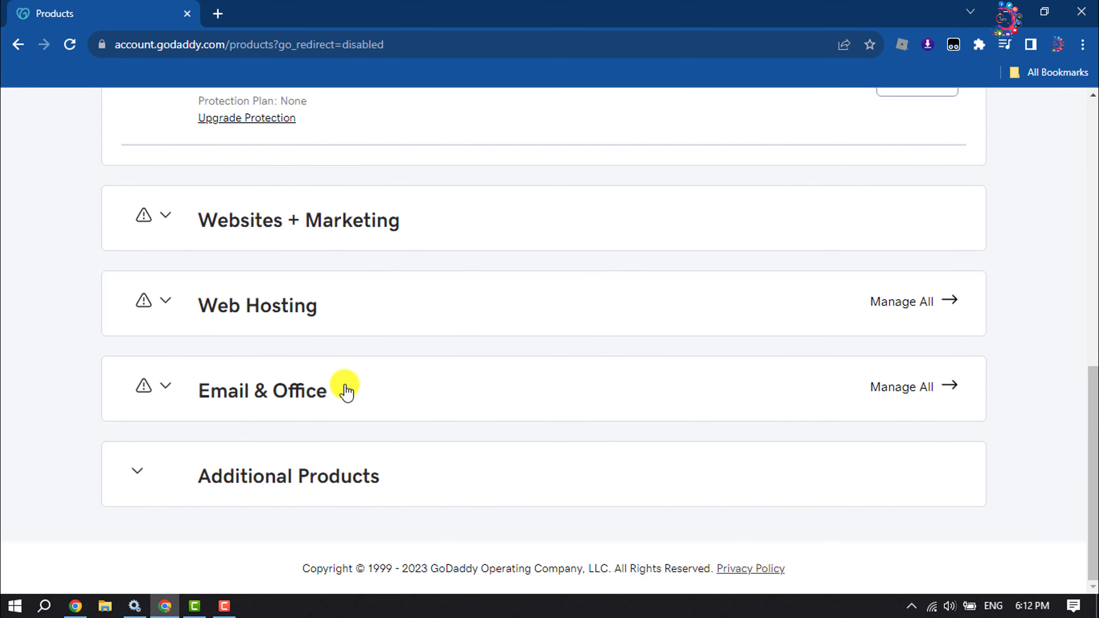
{"action": "left_click", "coordinate": [246, 397]}
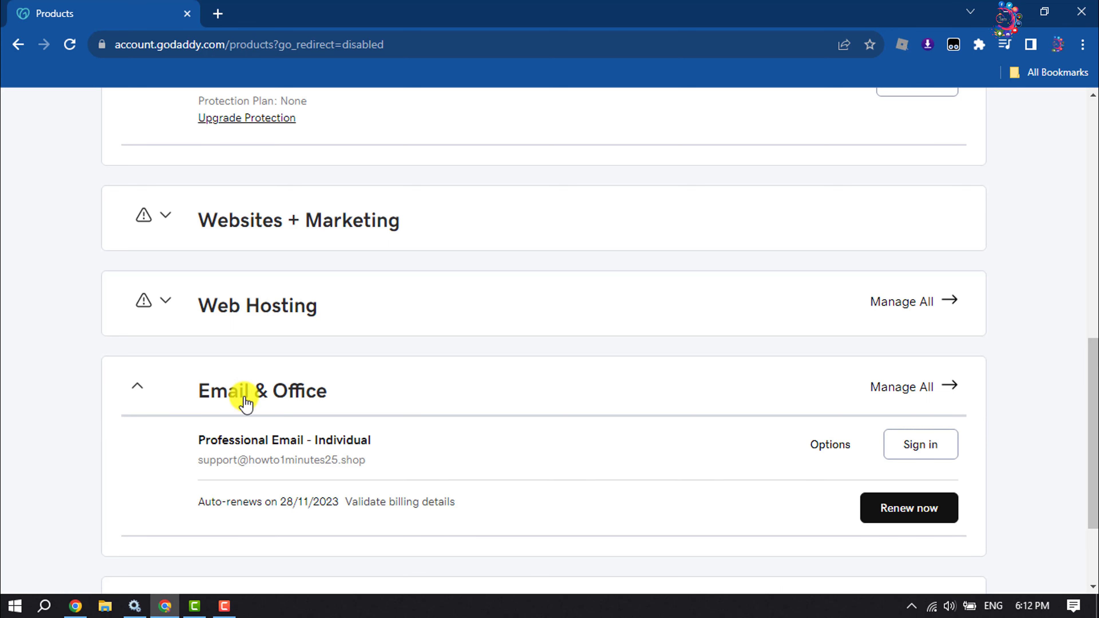
{"action": "left_click_drag", "start_coordinate": [197, 443], "coordinate": [391, 449]}
{"action": "left_click", "coordinate": [391, 449]}
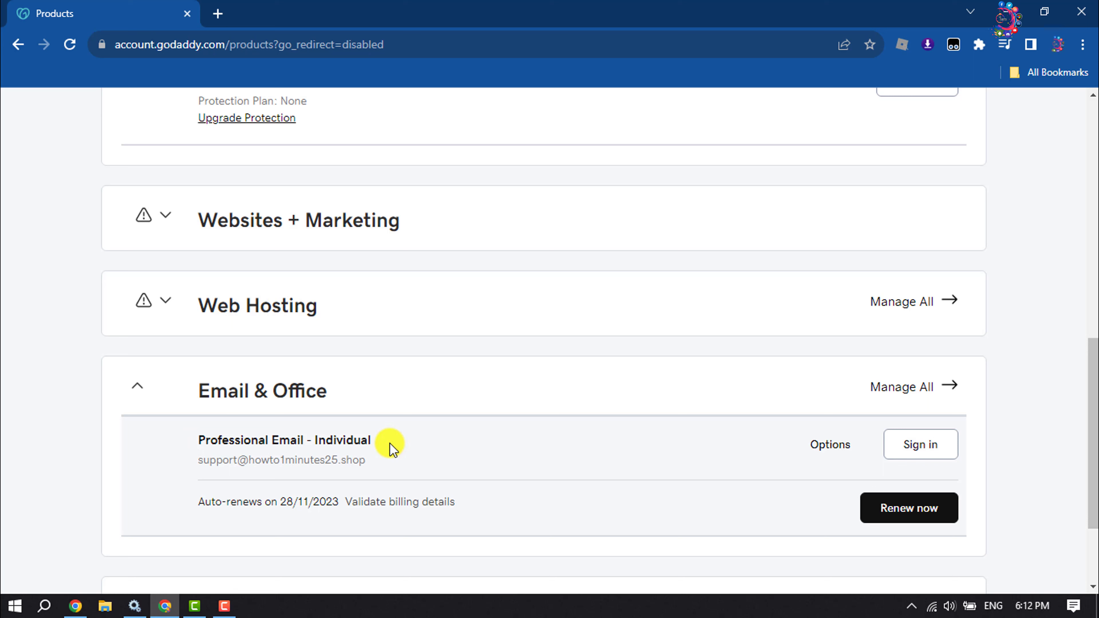
{"action": "left_click", "coordinate": [941, 446]}
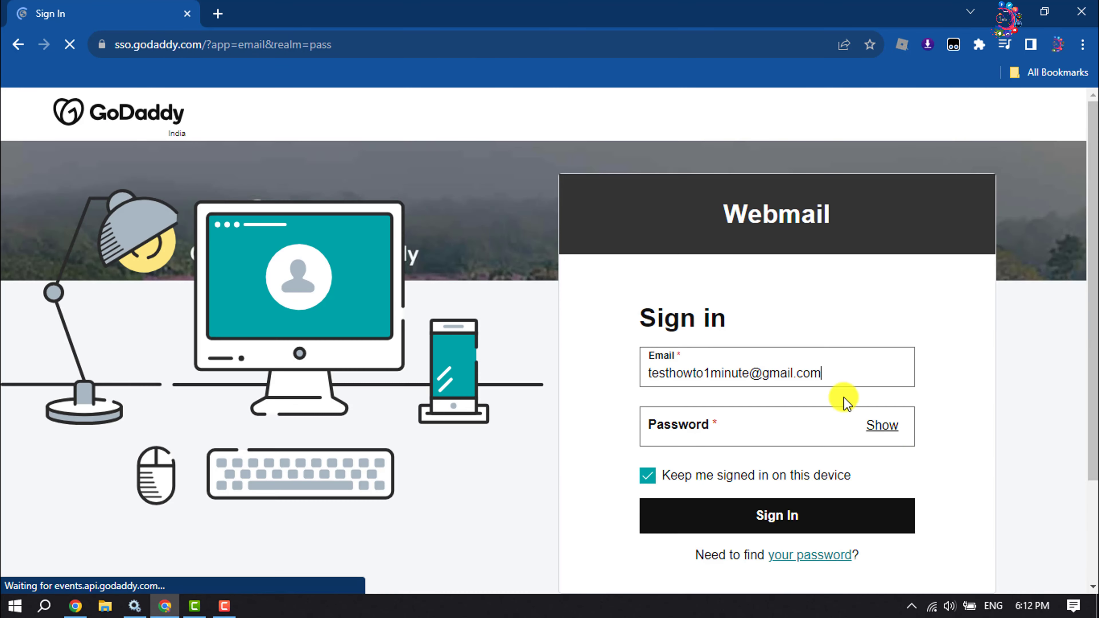
Step: Fill in the saved support mailbox credentials from Chrome autofill and sign in to Webmail
{"action": "left_click", "coordinate": [690, 461]}
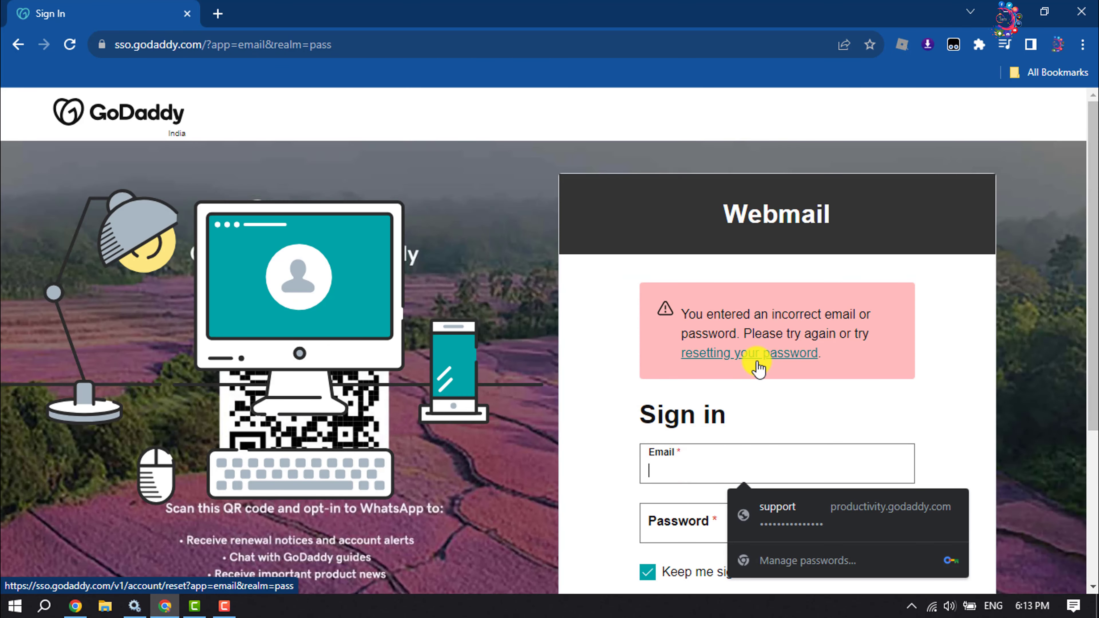
{"action": "scroll", "coordinate": [759, 368], "scroll_direction": "down", "scroll_amount": 2}
{"action": "left_click", "coordinate": [732, 454]}
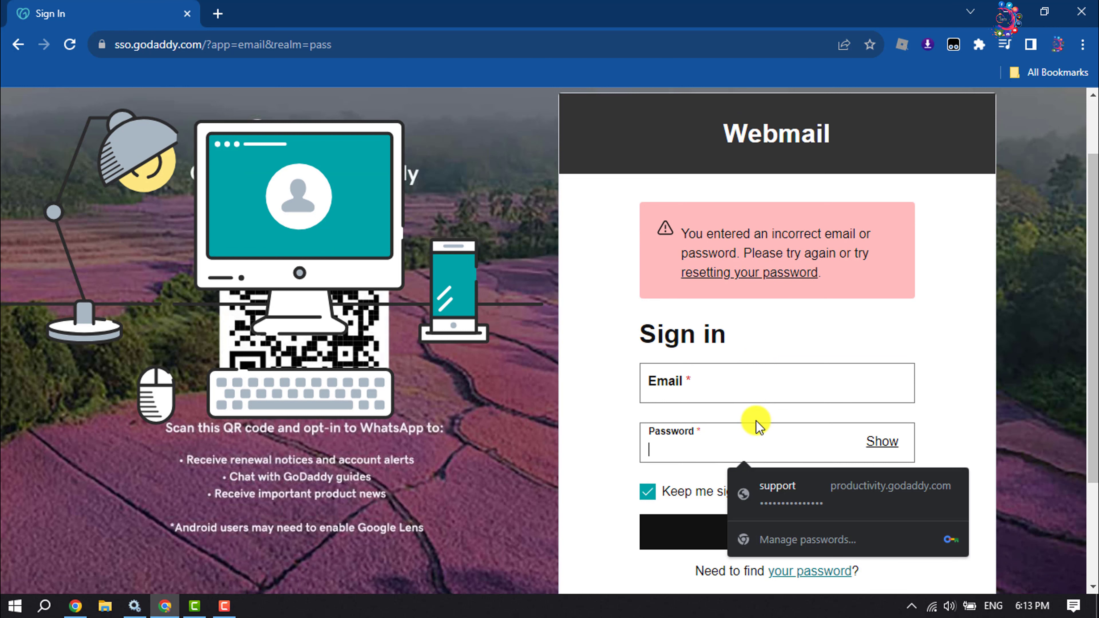
{"action": "key", "text": "Down"}
{"action": "key", "text": "Return"}
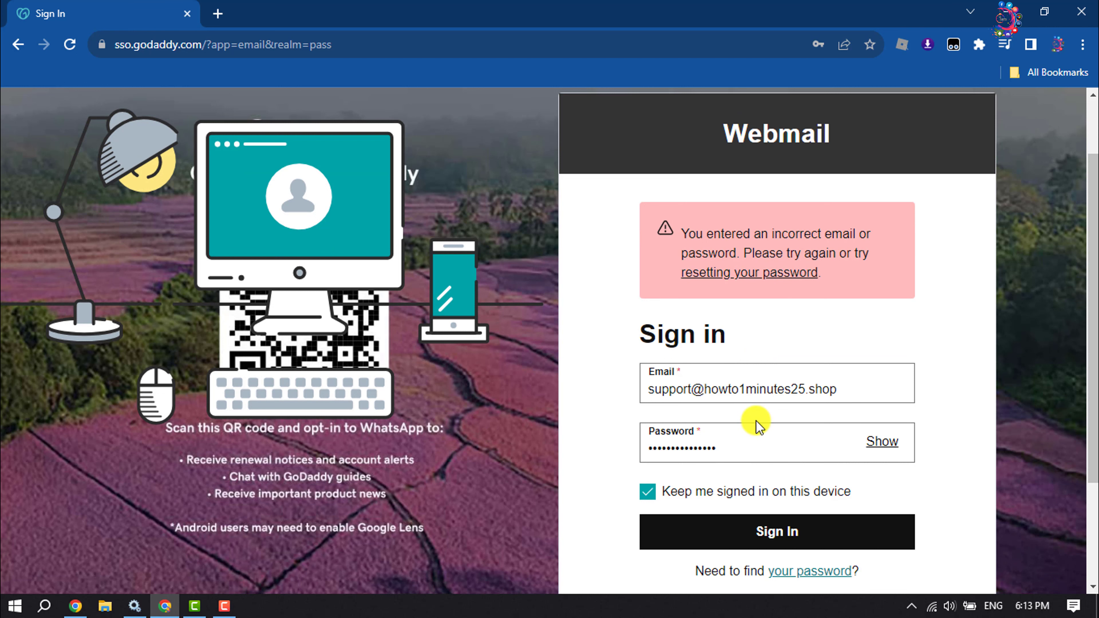
{"action": "left_click", "coordinate": [771, 536]}
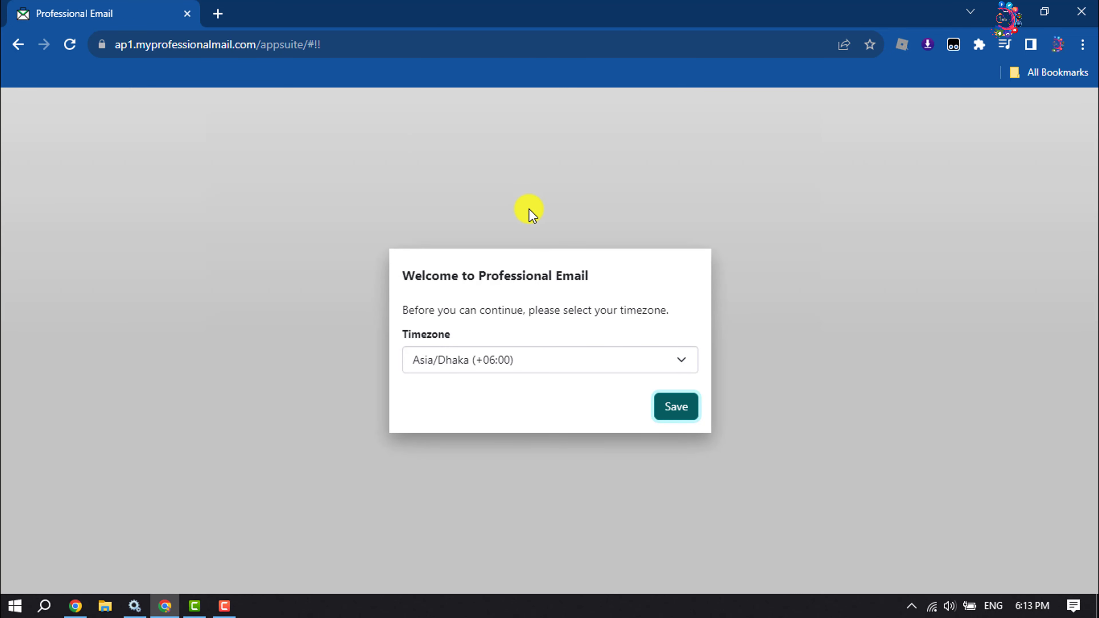
Step: Keep Asia/Dhaka as the timezone and save it
{"action": "left_click", "coordinate": [485, 361]}
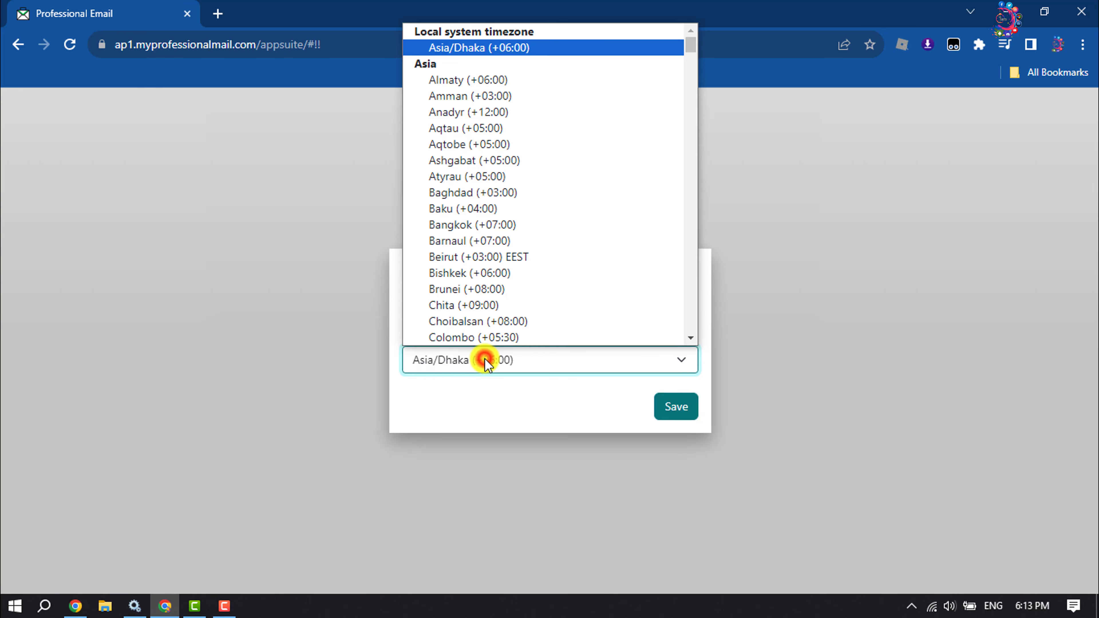
{"action": "left_click", "coordinate": [485, 361]}
{"action": "left_click", "coordinate": [677, 407]}
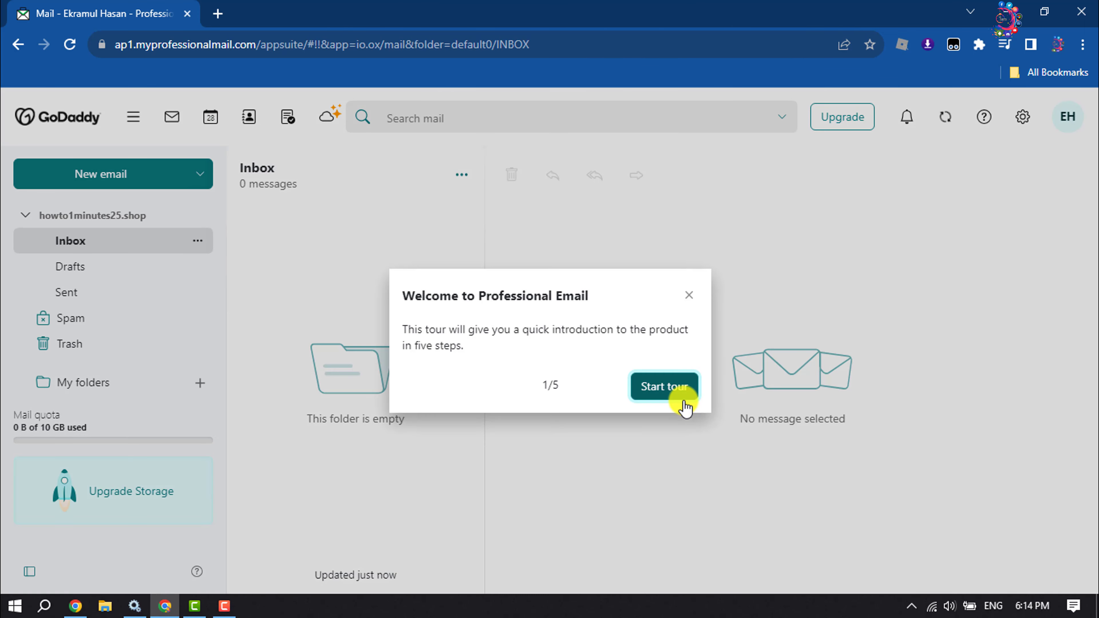
Step: Cancel the welcome tour and open the Sent folder
{"action": "left_click", "coordinate": [689, 296]}
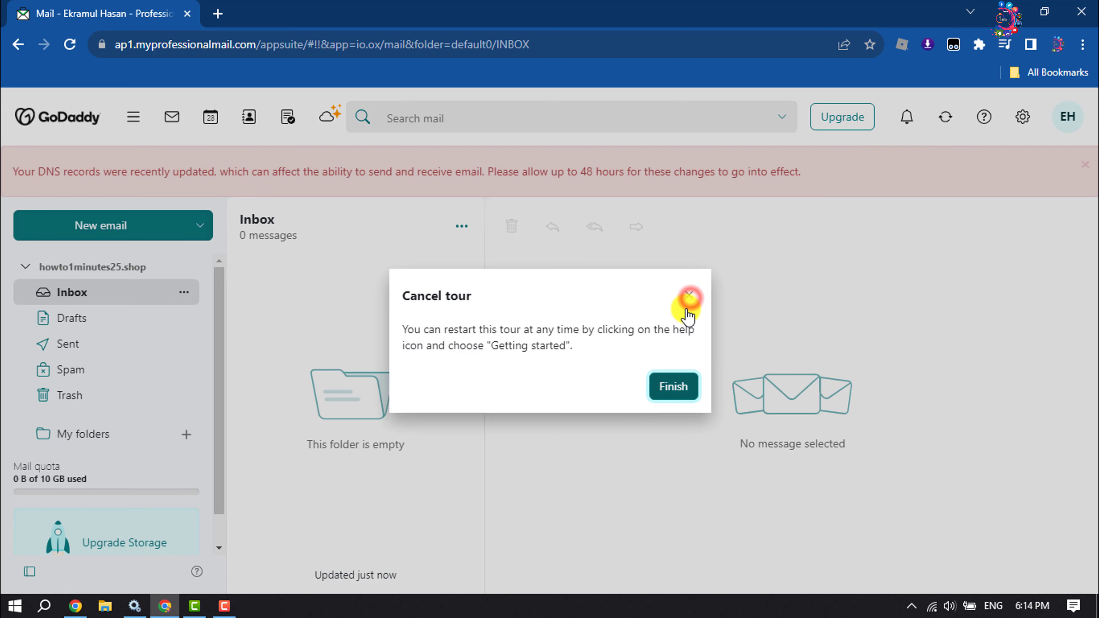
{"action": "left_click", "coordinate": [689, 298]}
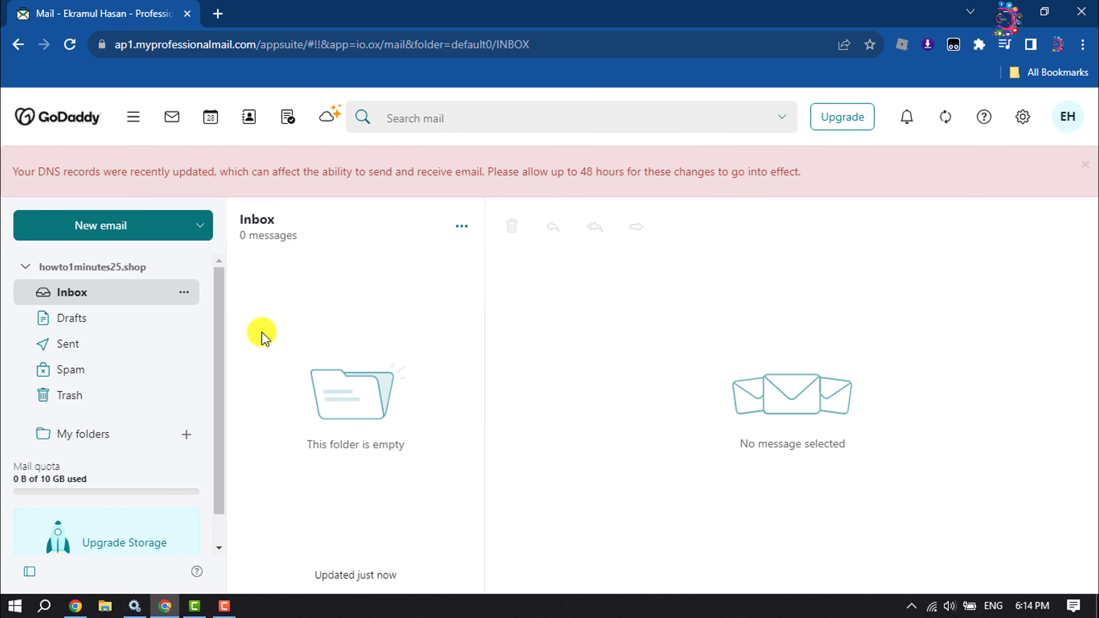
{"action": "left_click", "coordinate": [76, 351]}
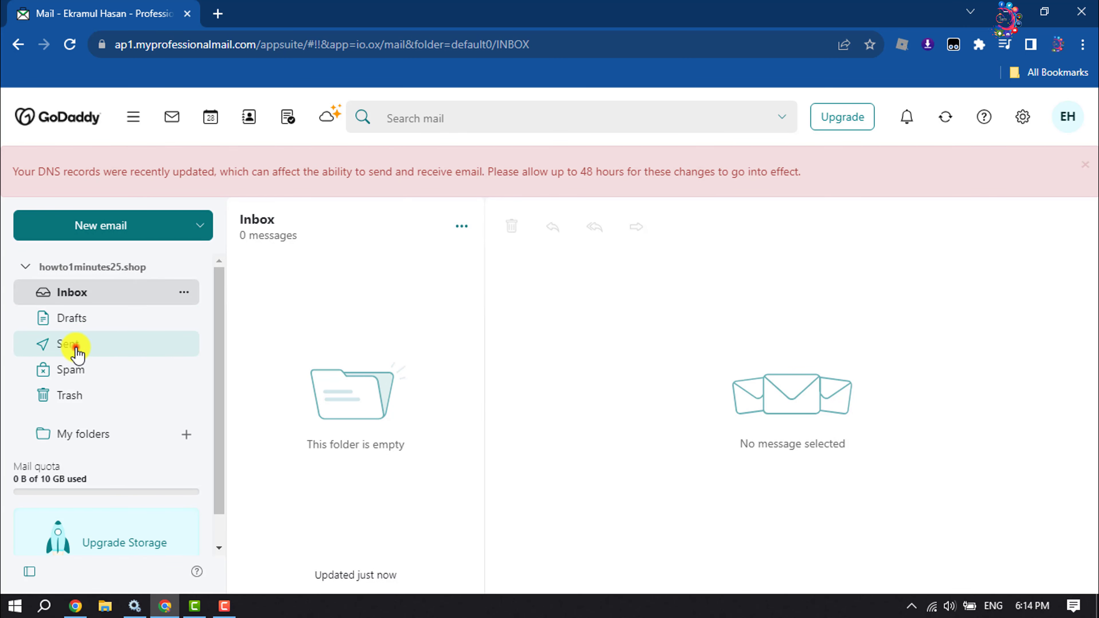